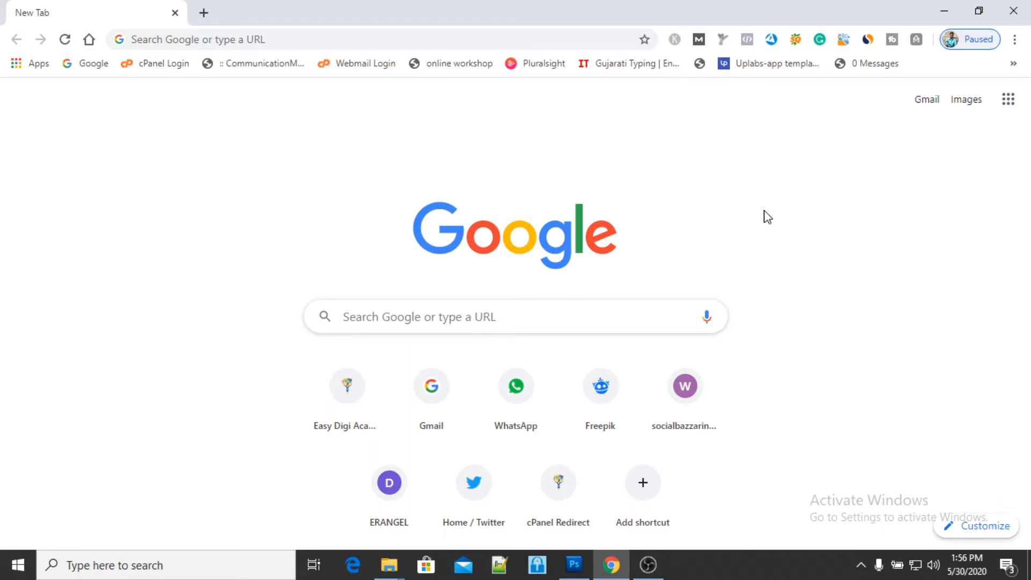
- Search Google for "google analytics"
{"action": "left_click", "coordinate": [461, 321]}
{"action": "type", "text": "goog"}
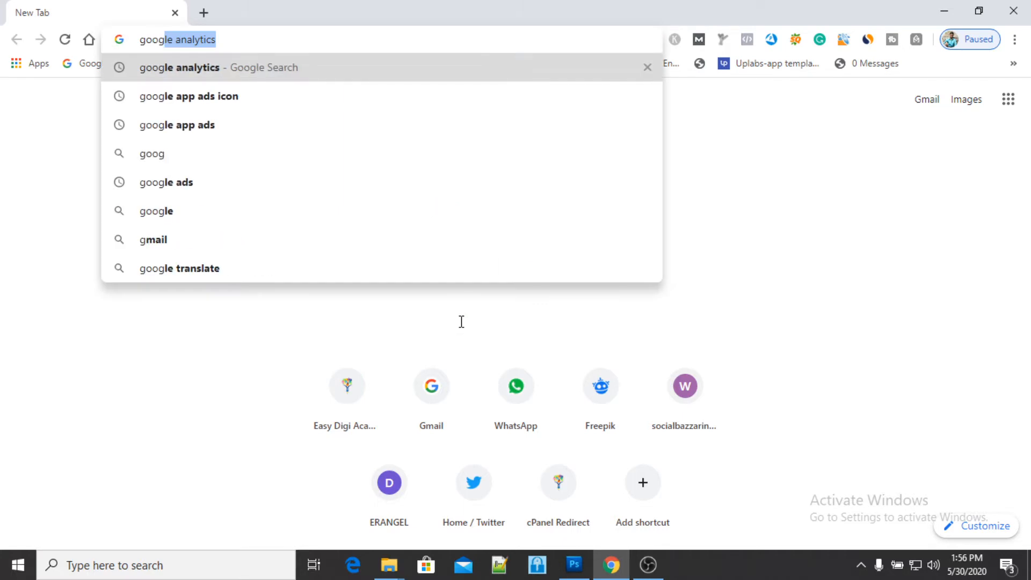
{"action": "type", "text": "le"}
{"action": "key", "text": "Return"}
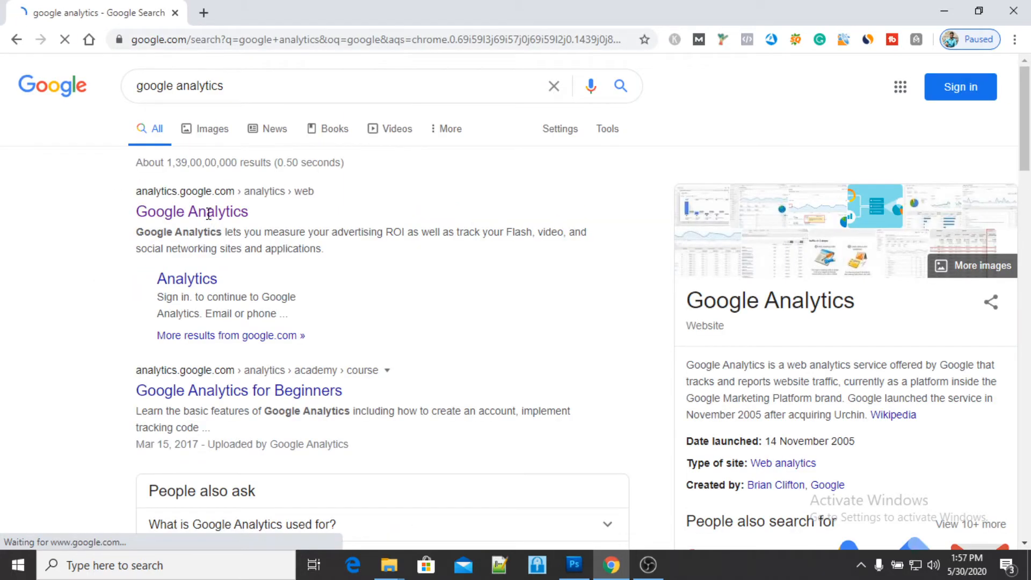
- Open the Google Analytics site from the search results and sign in with the first listed account
{"action": "left_click", "coordinate": [197, 216]}
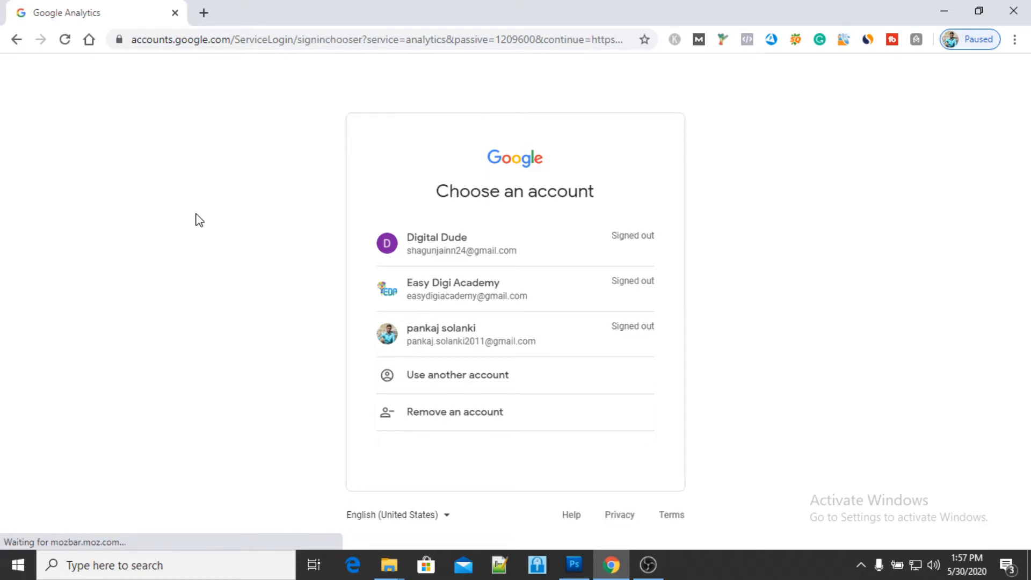
{"action": "left_click", "coordinate": [461, 257]}
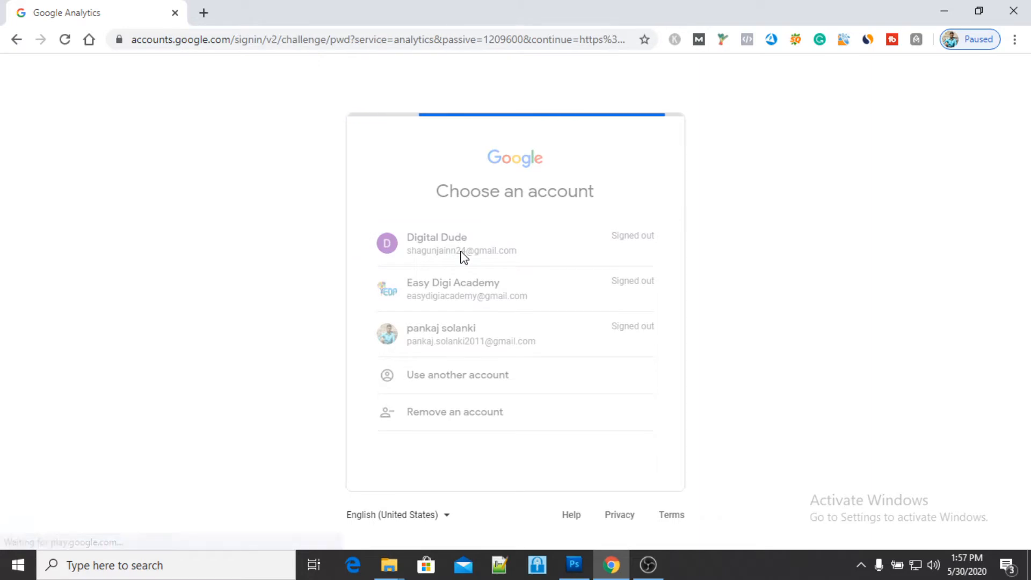
{"action": "left_click", "coordinate": [632, 361]}
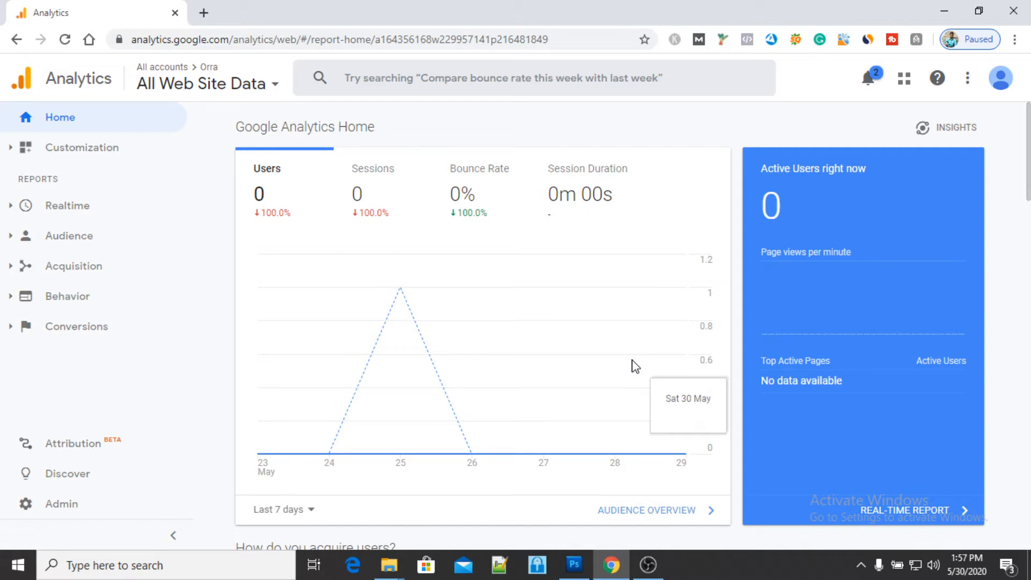
- Put the browser window away and open Notepad with a blank document
{"action": "left_click", "coordinate": [944, 10]}
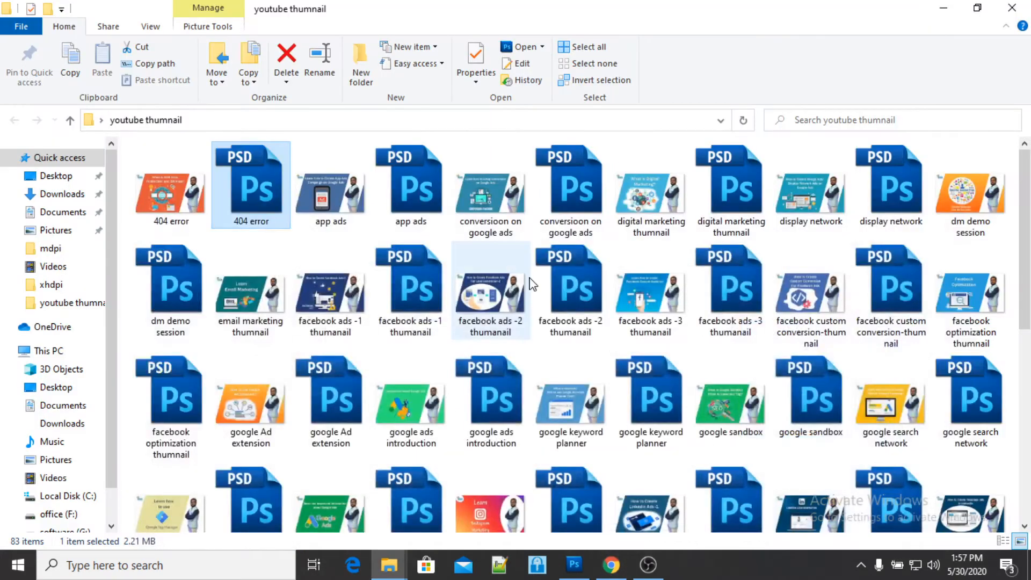
{"action": "left_click", "coordinate": [249, 565]}
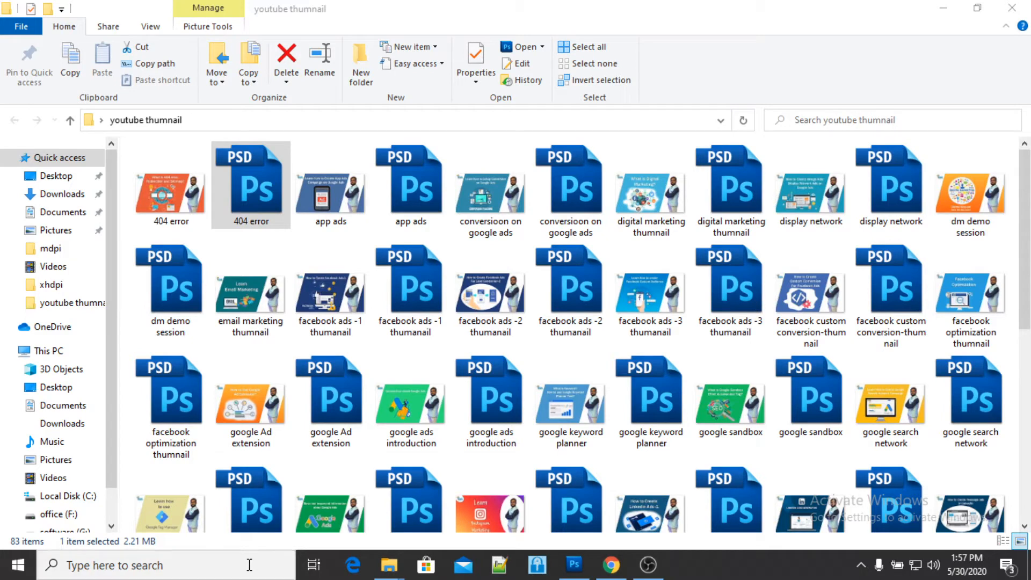
{"action": "type", "text": "notepaid"}
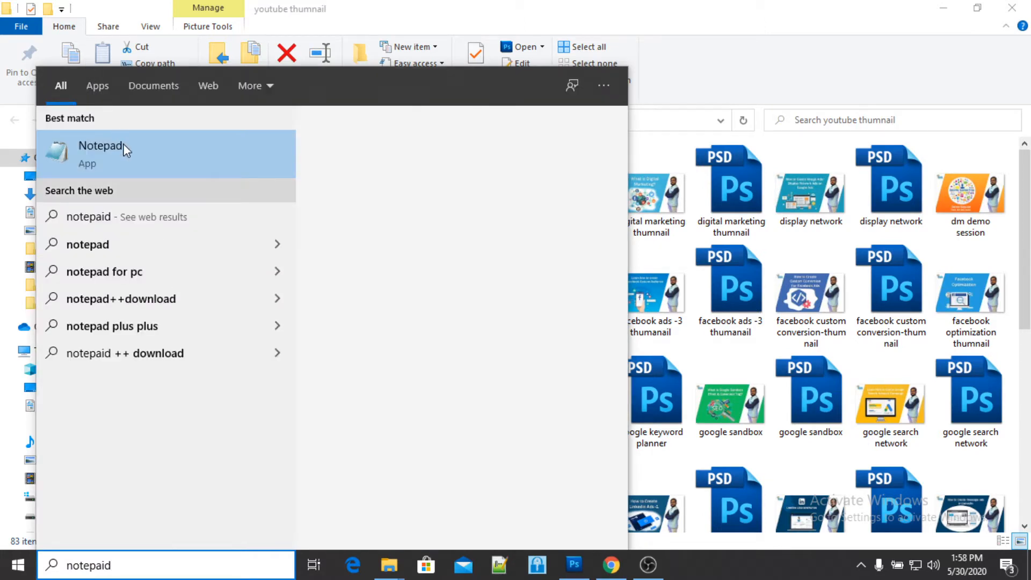
{"action": "left_click", "coordinate": [127, 155]}
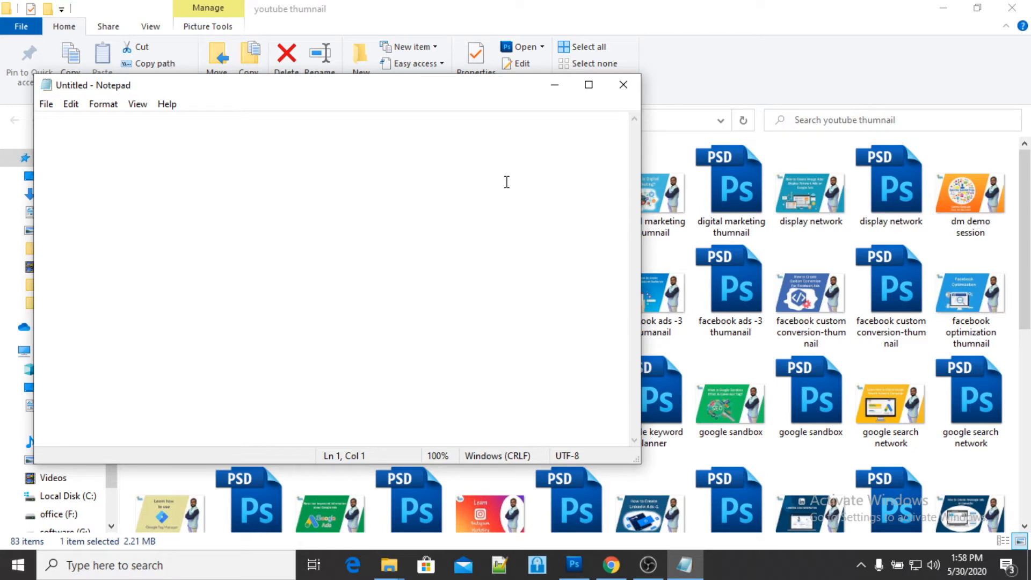
- Write the first note line "1 gmail id: 100 accounts (Company)"
{"action": "type", "text": "1 g"}
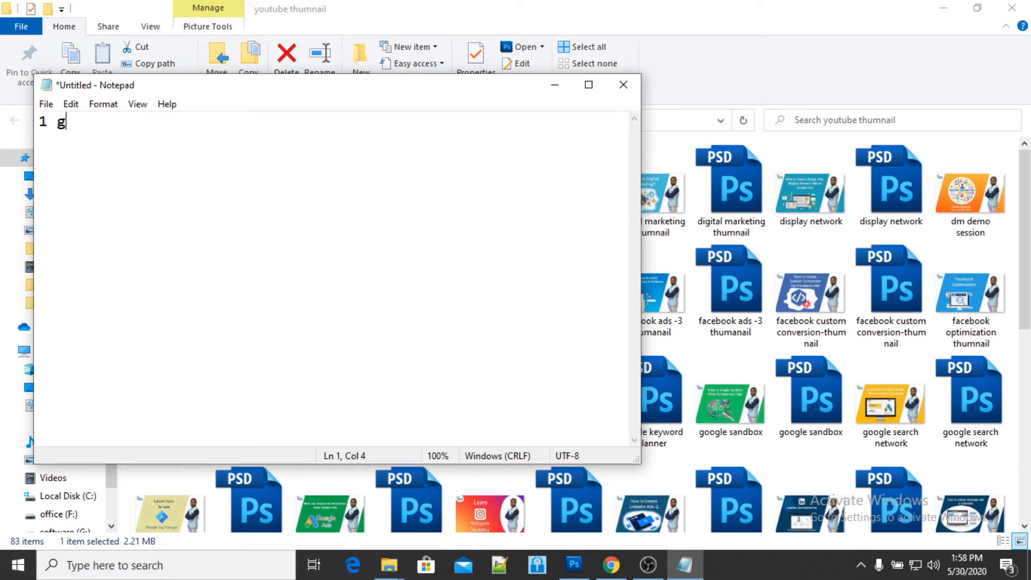
{"action": "type", "text": "mail id:"}
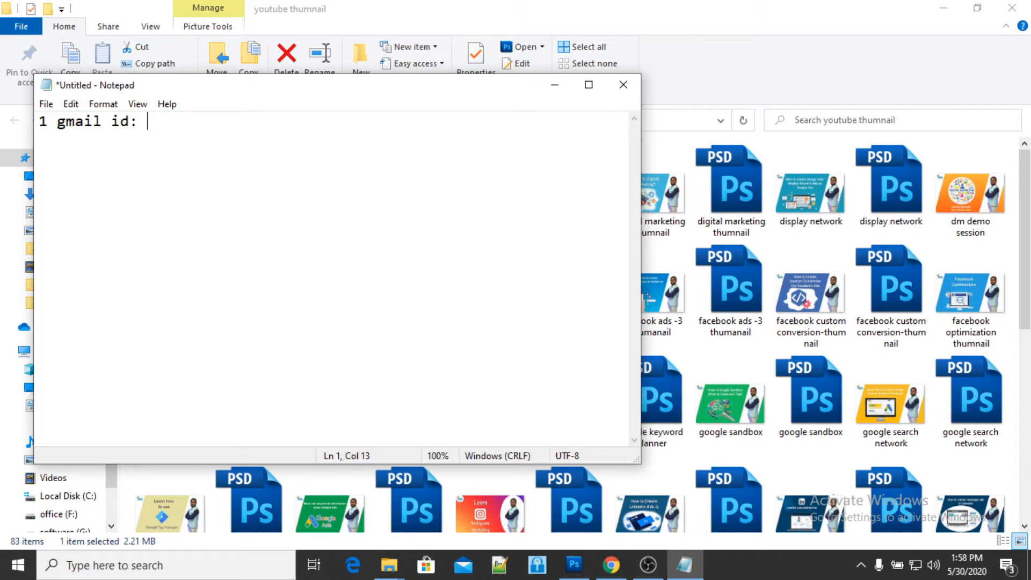
{"action": "type", "text": "100 accounts"}
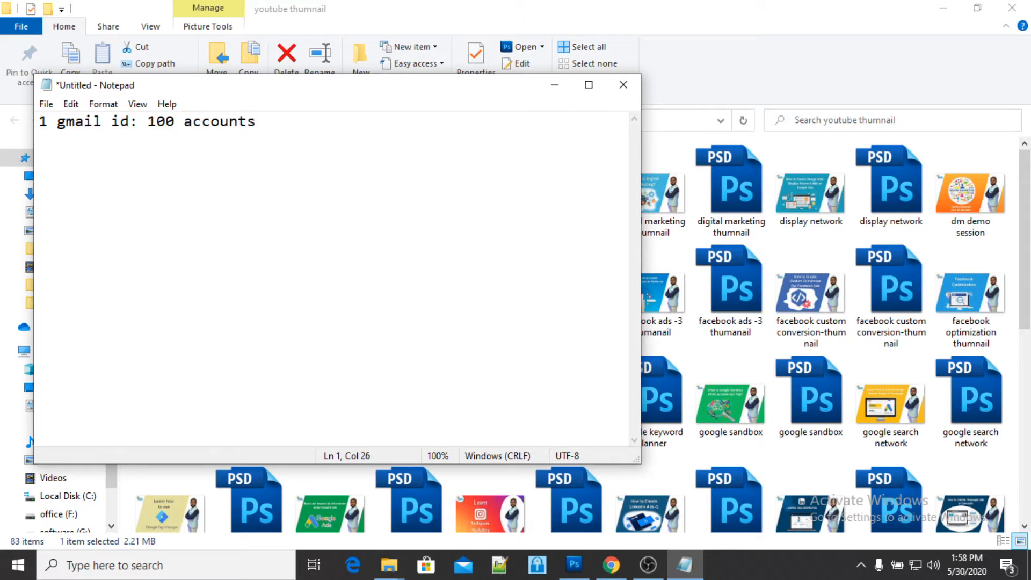
{"action": "key", "text": "BackSpace"}
{"action": "type", "text": "--"}
{"action": "key", "text": "BackSpace"}
{"action": "key", "text": "BackSpace"}
{"action": "type", "text": "()"}
{"action": "key", "text": "Left"}
{"action": "type", "text": "Company"}
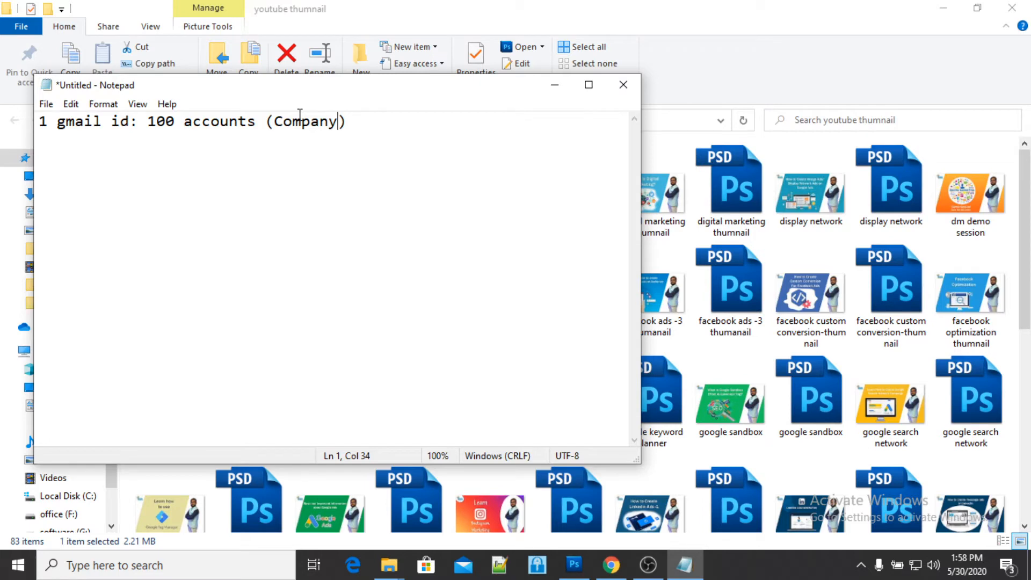
- Add a second note line reading "1 account -: 50 propert (Website)"
{"action": "left_click", "coordinate": [357, 128]}
{"action": "key", "text": "Return"}
{"action": "type", "text": "1 accon"}
{"action": "key", "text": "BackSpace"}
{"action": "type", "text": "unt -"}
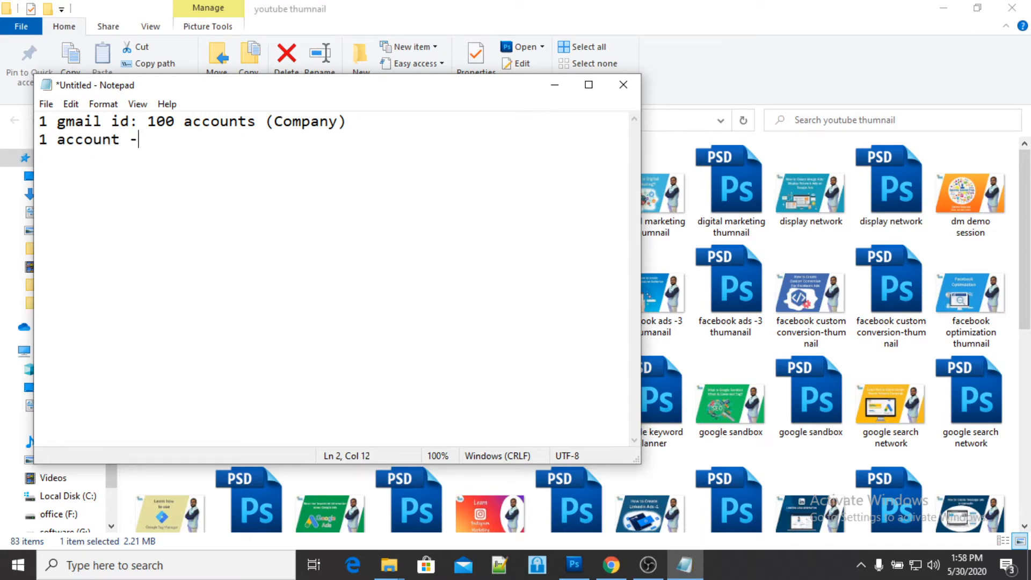
{"action": "type", "text": ": 50 propert"}
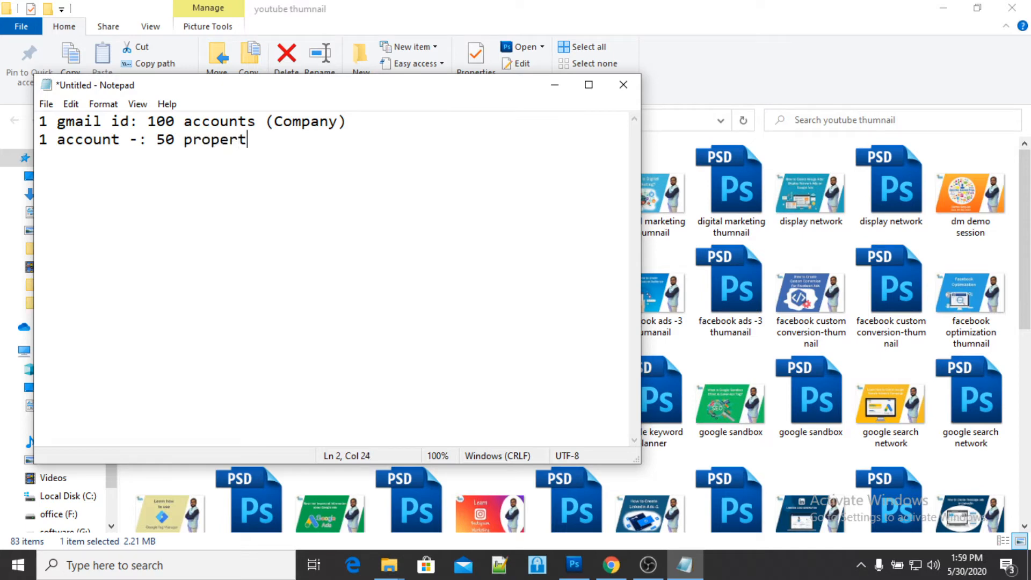
{"action": "type", "text": " ()"}
{"action": "key", "text": "Left"}
{"action": "type", "text": "Website"}
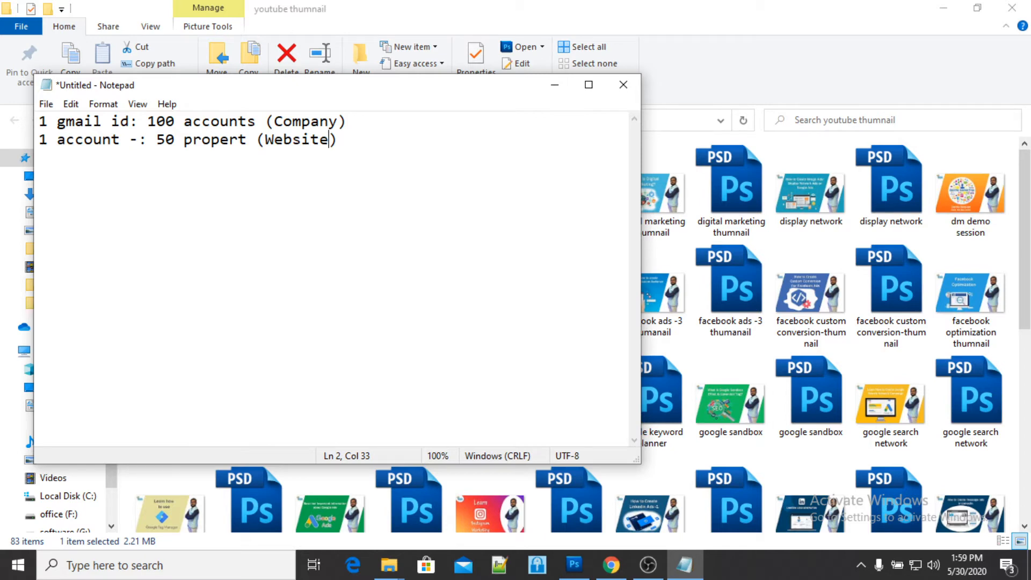
- Add a third note line reading "1 propert: 25 view (Condition)"
{"action": "key", "text": "End"}
{"action": "key", "text": "Return"}
{"action": "type", "text": "1"}
{"action": "type", "text": " propety"}
{"action": "key", "text": "BackSpace"}
{"action": "key", "text": "BackSpace"}
{"action": "type", "text": "r"}
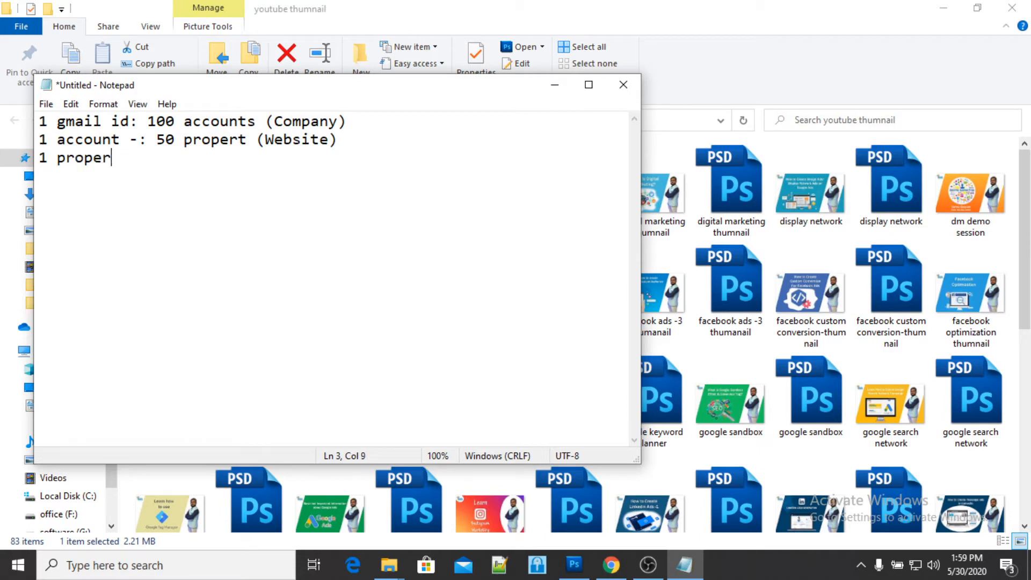
{"action": "type", "text": "t: 25 view"}
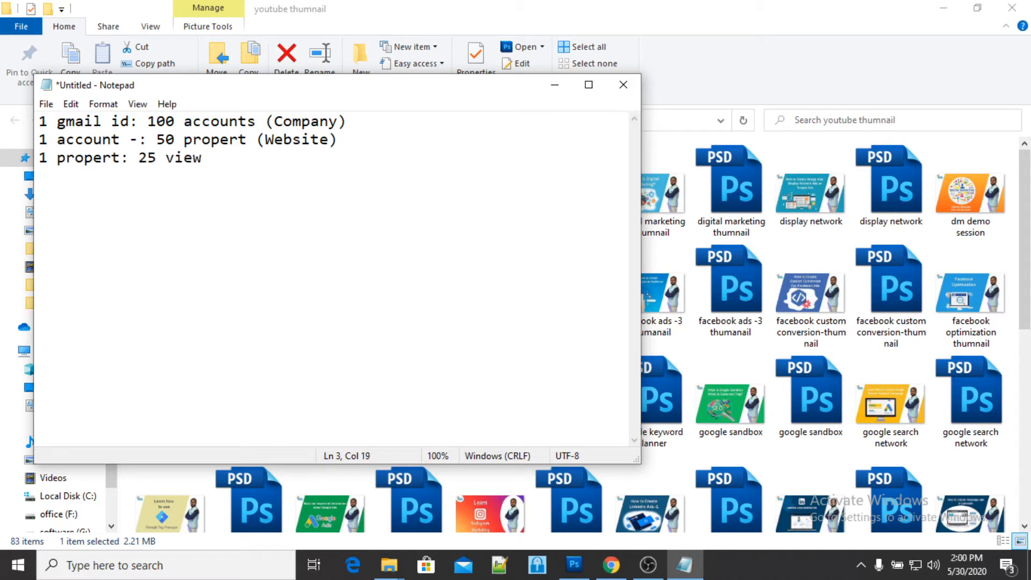
{"action": "type", "text": " (Condition)"}
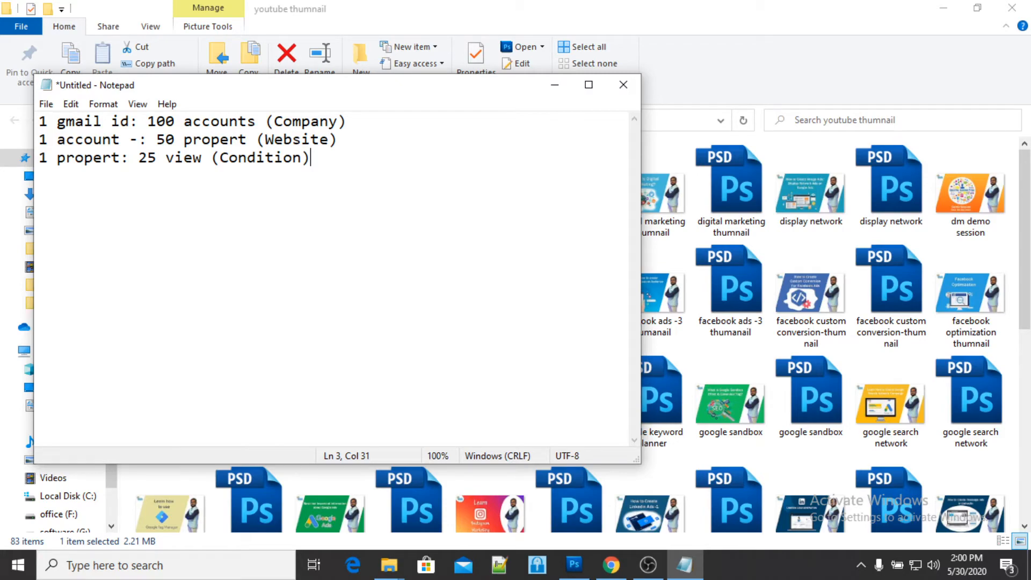
- Switch back to Google Analytics in the browser and start creating a new account from the Admin settings
{"action": "left_click", "coordinate": [556, 86]}
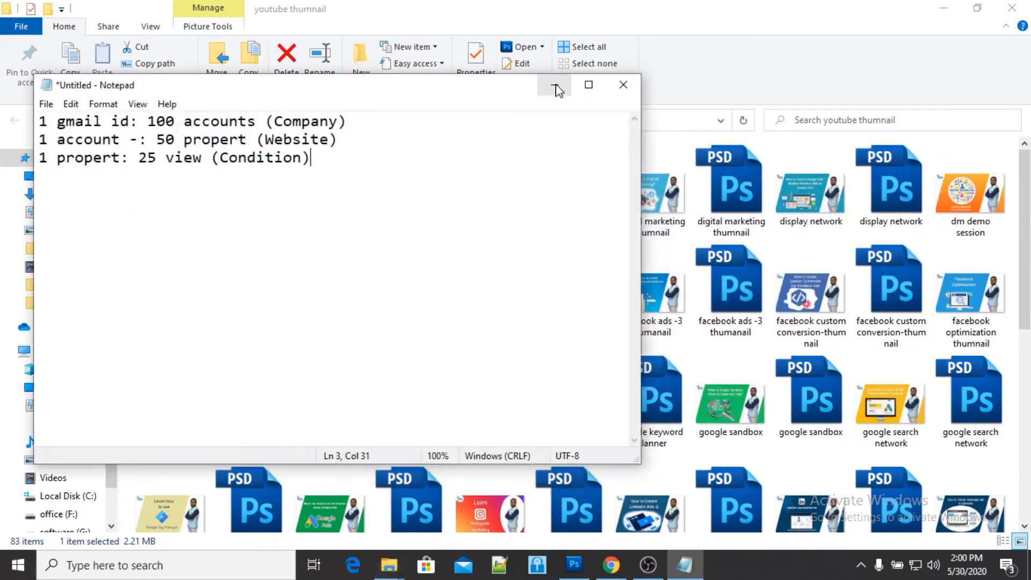
{"action": "key", "text": "alt+Tab"}
{"action": "key", "text": "alt+Tab"}
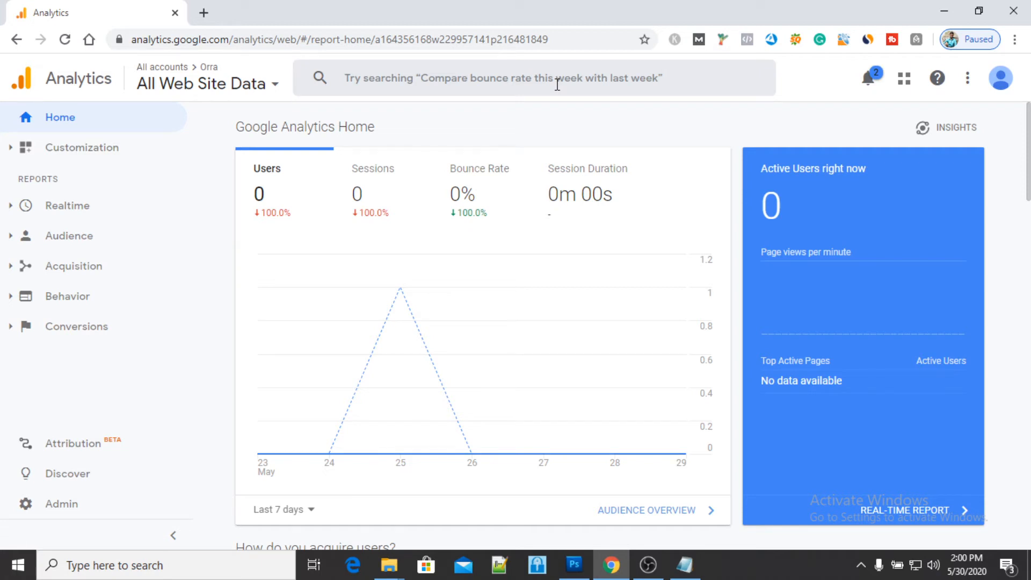
{"action": "left_click", "coordinate": [62, 507]}
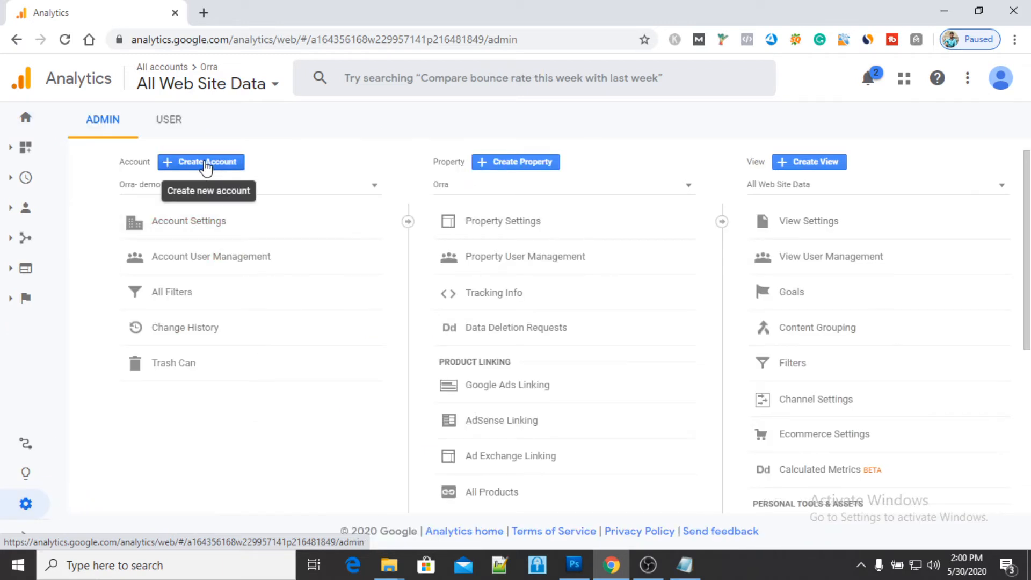
{"action": "left_click", "coordinate": [201, 167]}
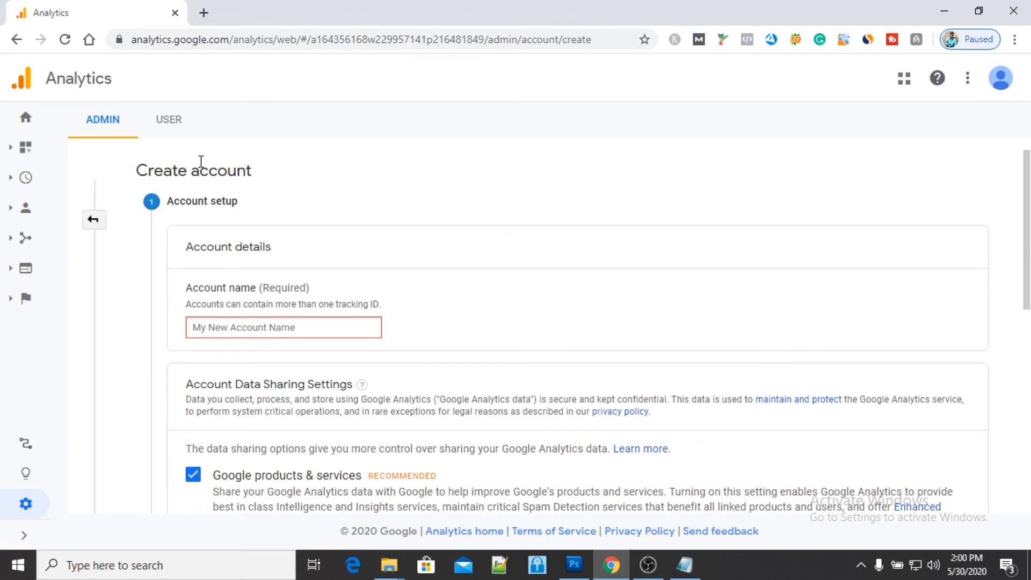
- Name the new Analytics account "Student demo", keep all data sharing options enabled, and continue to the measurement choice
{"action": "scroll", "coordinate": [441, 363], "scroll_direction": "down", "scroll_amount": 1}
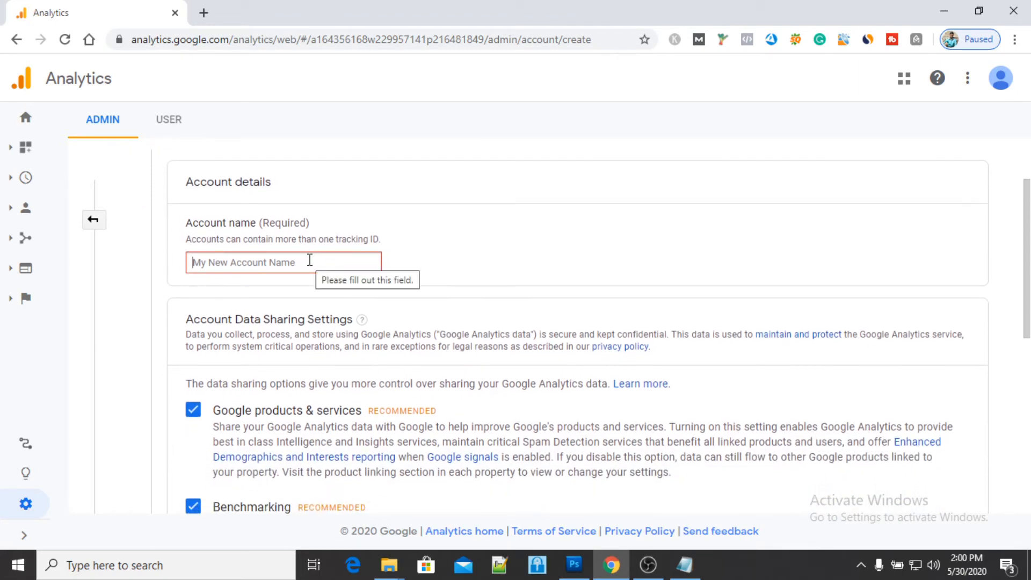
{"action": "left_click", "coordinate": [309, 260]}
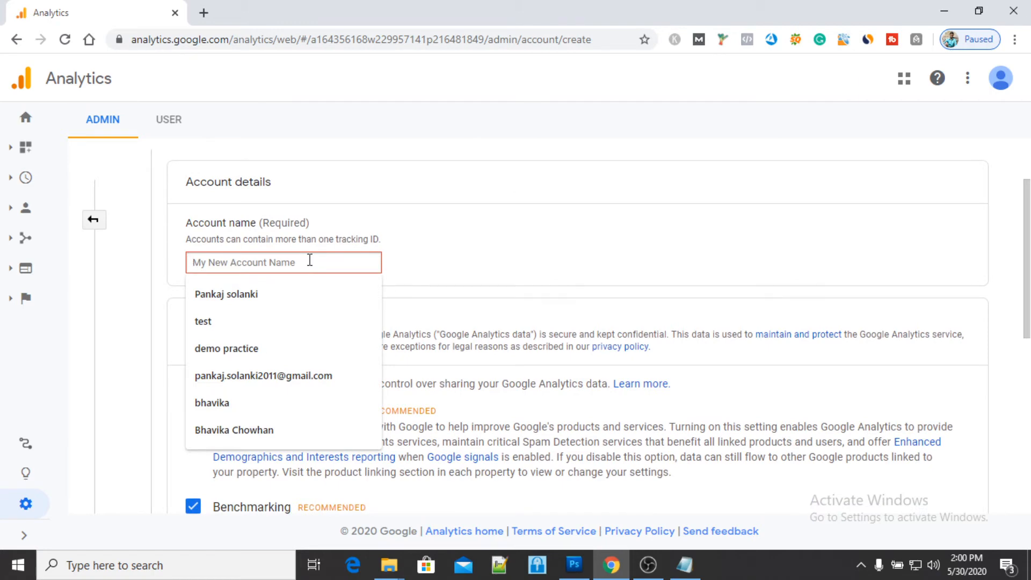
{"action": "type", "text": "Student"}
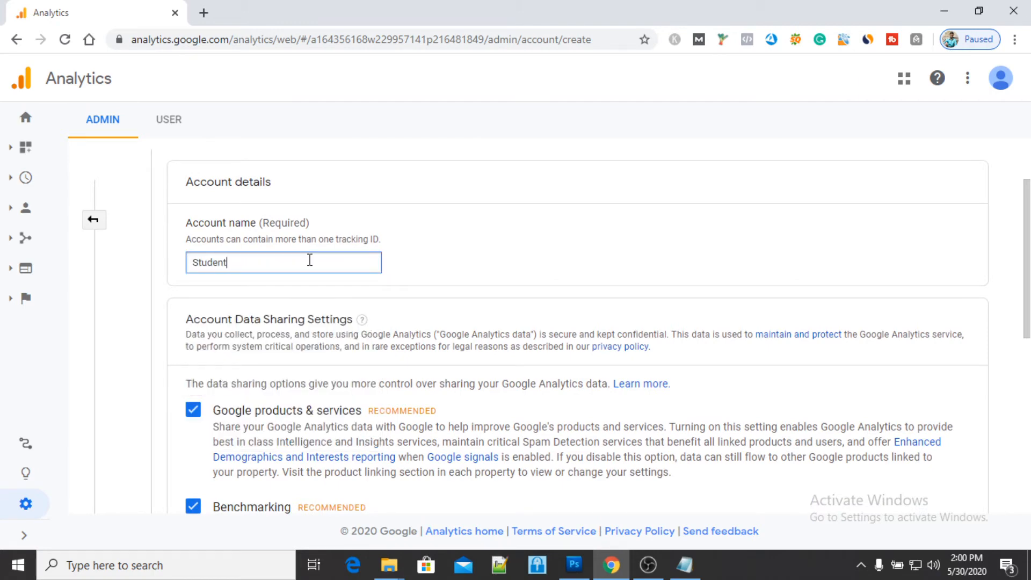
{"action": "type", "text": " demo"}
{"action": "scroll", "coordinate": [500, 297], "scroll_direction": "down", "scroll_amount": 4}
{"action": "scroll", "coordinate": [501, 302], "scroll_direction": "down", "scroll_amount": 4}
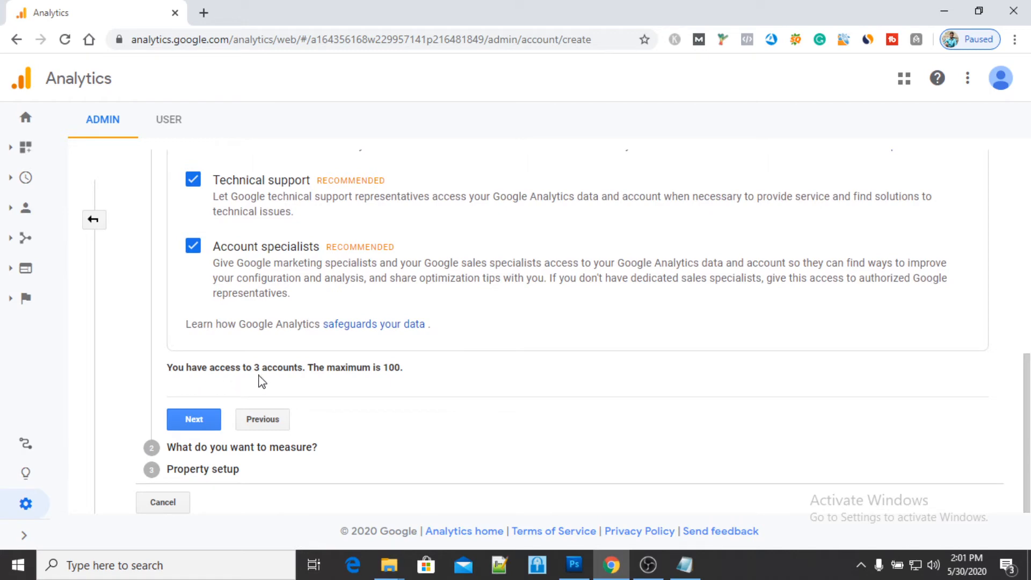
{"action": "left_click", "coordinate": [184, 428]}
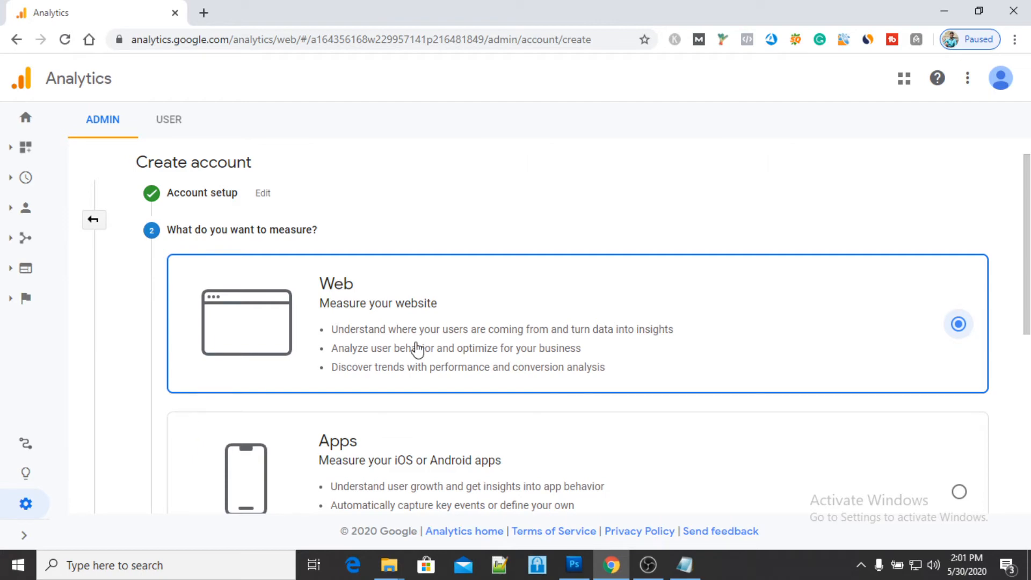
- Review the measurement types, keep Web as the choice, and continue to the property setup
{"action": "scroll", "coordinate": [417, 347], "scroll_direction": "down", "scroll_amount": 2}
{"action": "scroll", "coordinate": [405, 355], "scroll_direction": "down", "scroll_amount": 3}
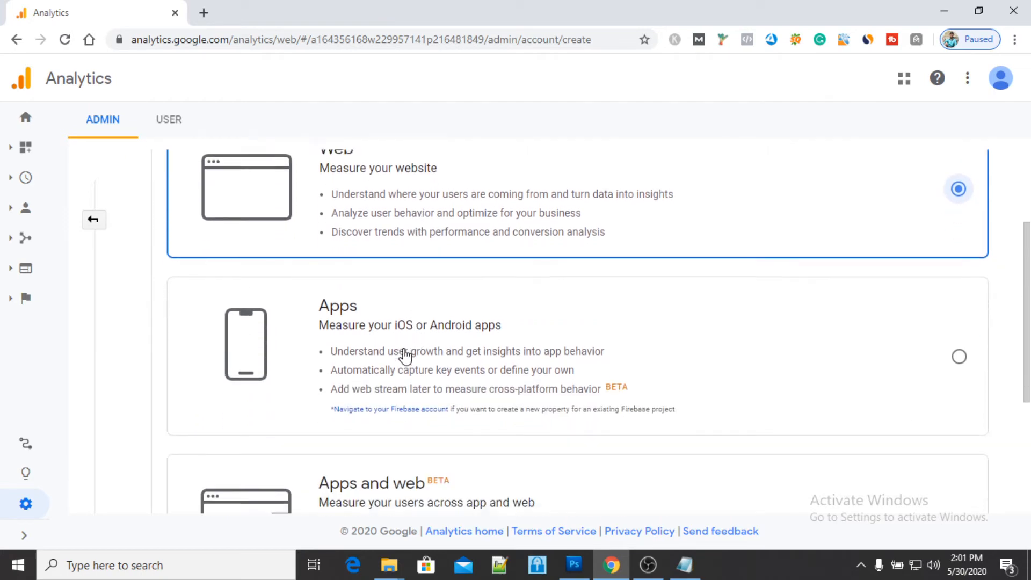
{"action": "scroll", "coordinate": [516, 363], "scroll_direction": "up", "scroll_amount": 3}
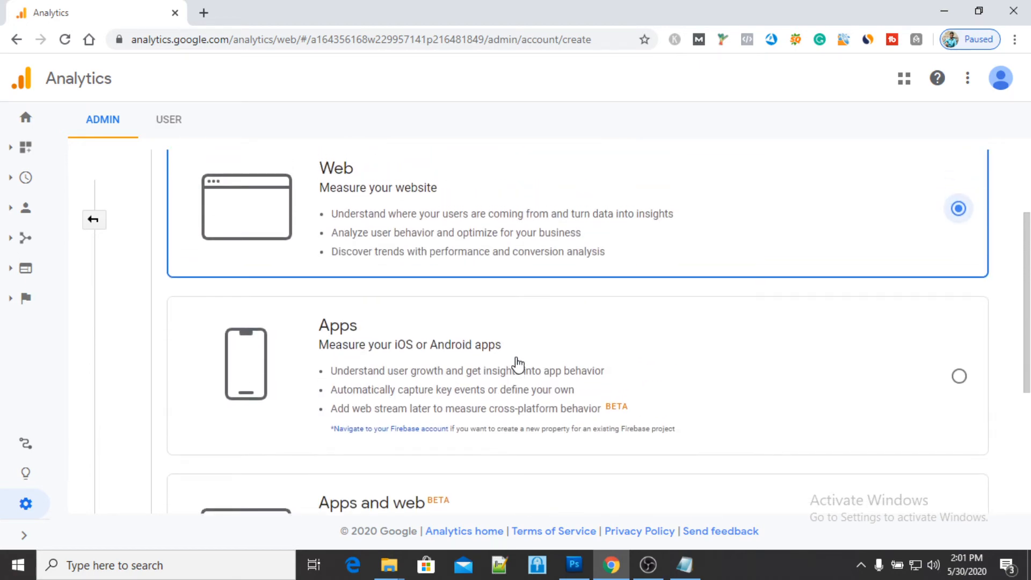
{"action": "scroll", "coordinate": [563, 229], "scroll_direction": "down", "scroll_amount": 3}
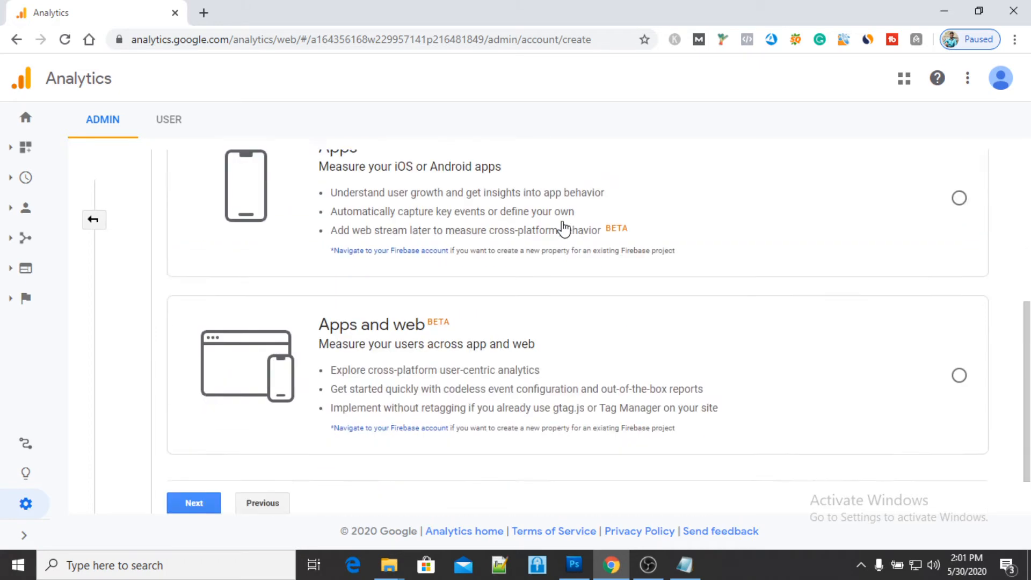
{"action": "scroll", "coordinate": [563, 228], "scroll_direction": "down", "scroll_amount": 1}
{"action": "left_click", "coordinate": [184, 446]}
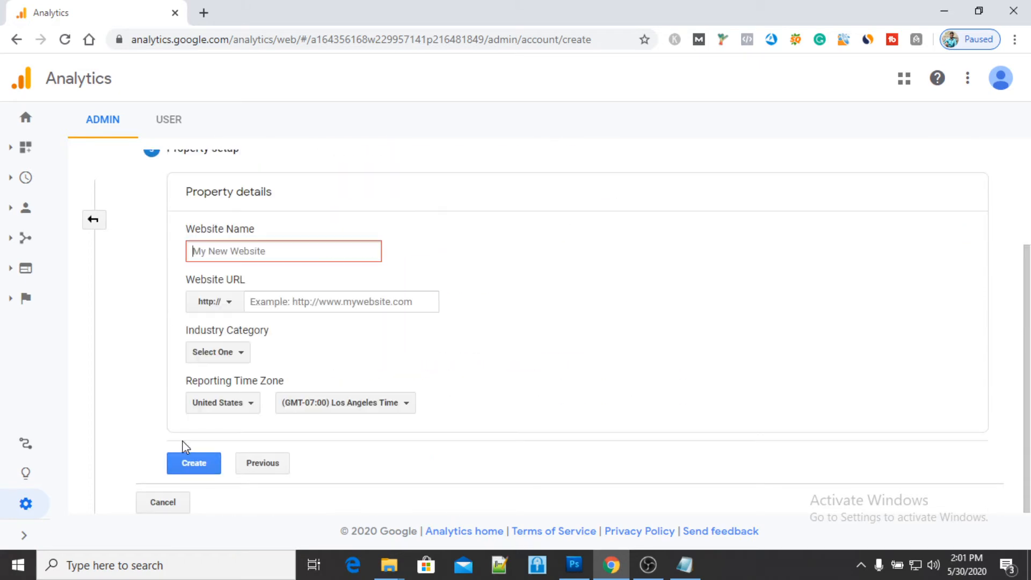
- Enter "Digital dude" as the website name in the property details
{"action": "scroll", "coordinate": [524, 317], "scroll_direction": "up", "scroll_amount": 1}
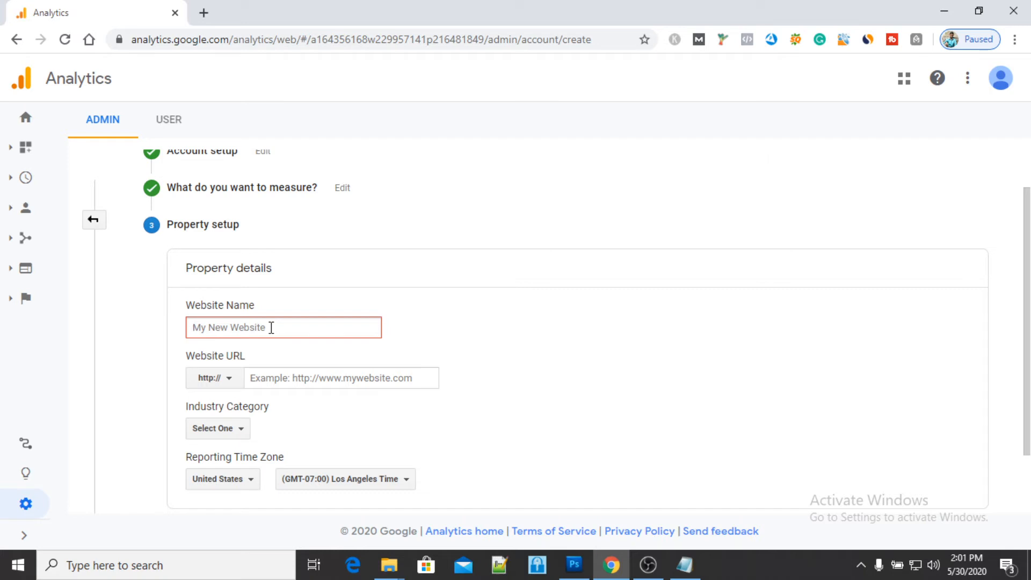
{"action": "type", "text": "www."}
{"action": "key", "text": "ctrl+a"}
{"action": "key", "text": "BackSpace"}
{"action": "type", "text": "Digital dude"}
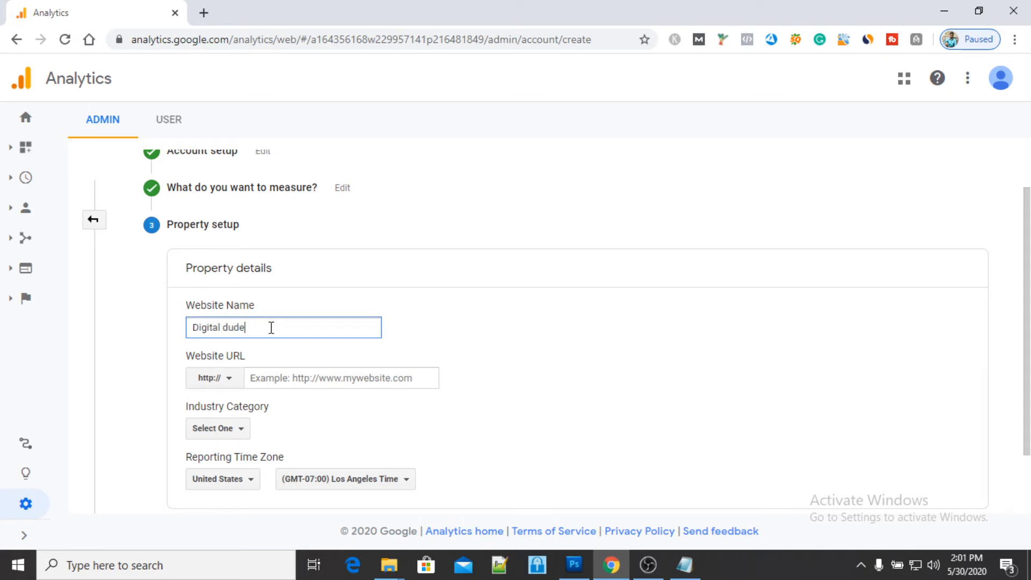
{"action": "left_click", "coordinate": [231, 383]}
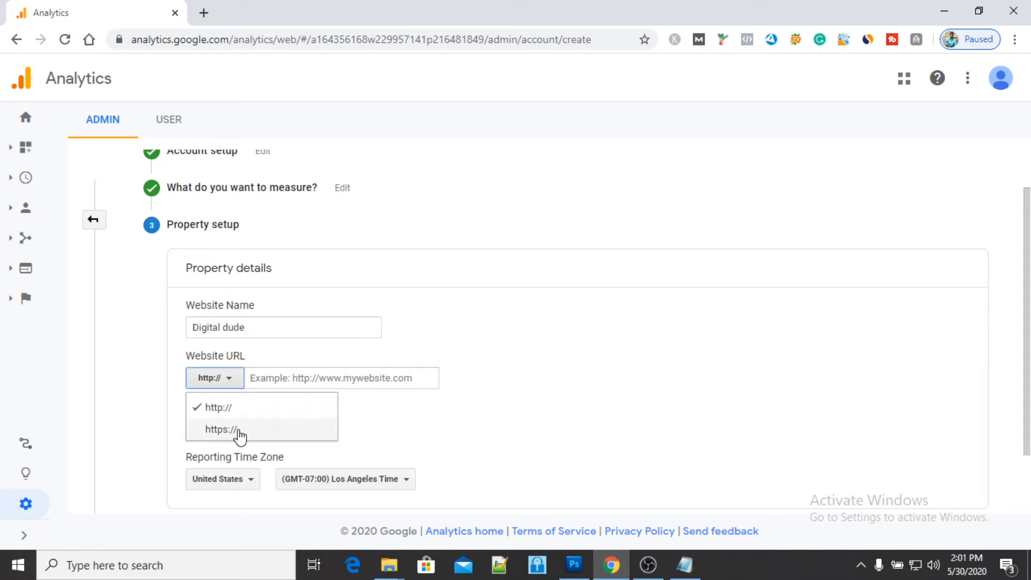
{"action": "left_click", "coordinate": [238, 432]}
{"action": "left_click", "coordinate": [302, 378]}
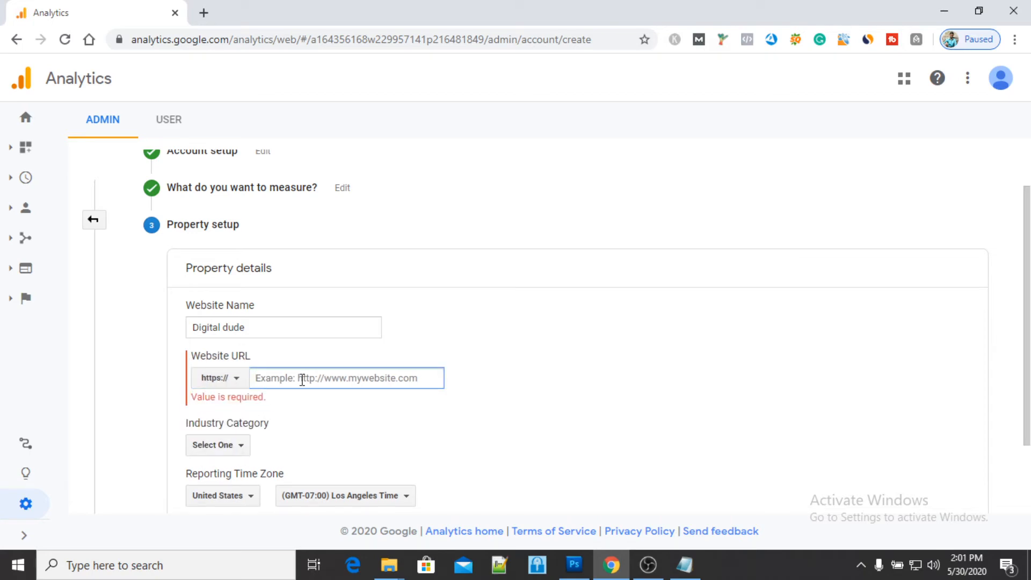
{"action": "type", "text": "www.digit"}
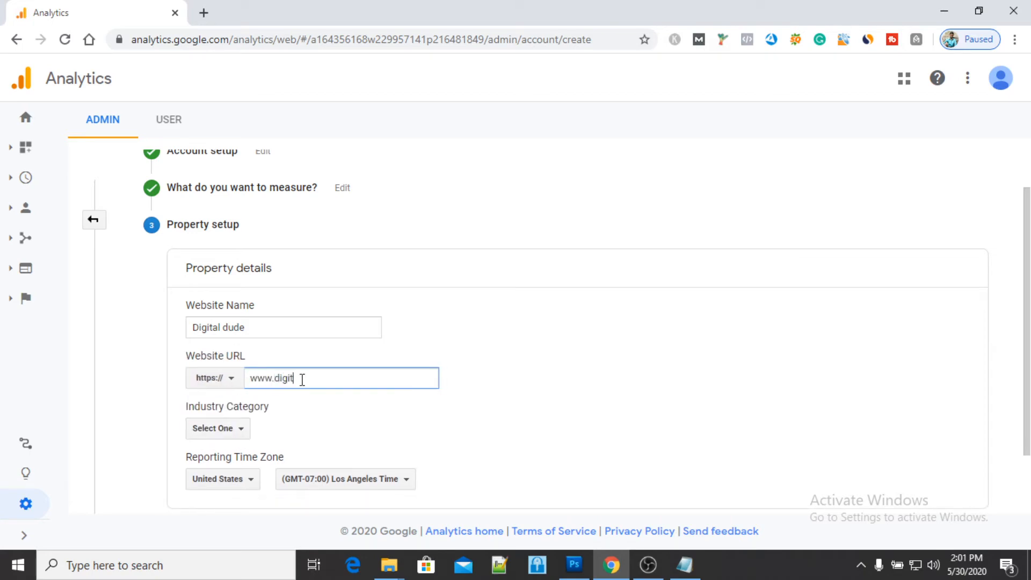
{"action": "type", "text": "aldude.in"}
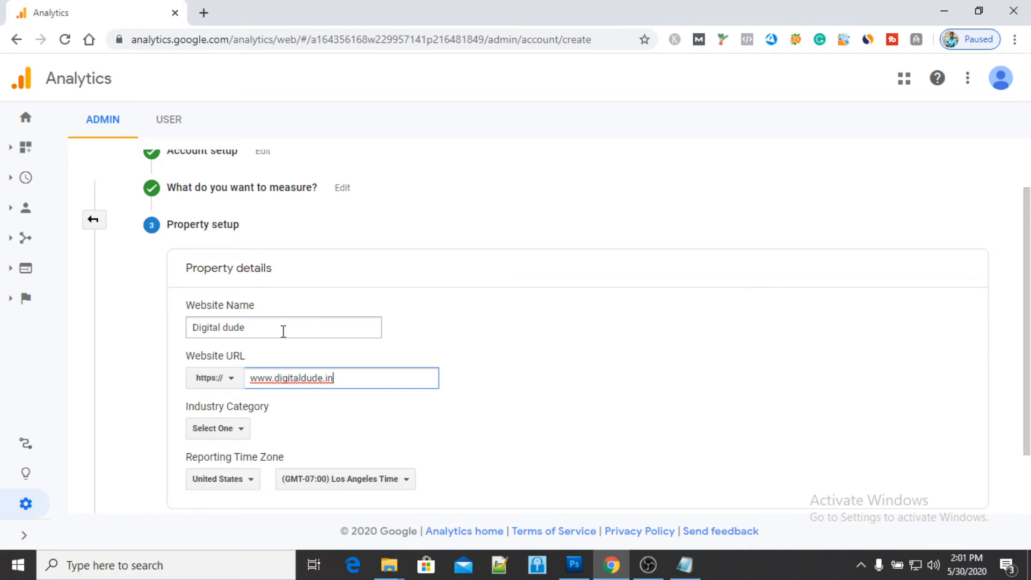
- Search the industry categories for "adver", then clear the search
{"action": "left_click", "coordinate": [230, 430]}
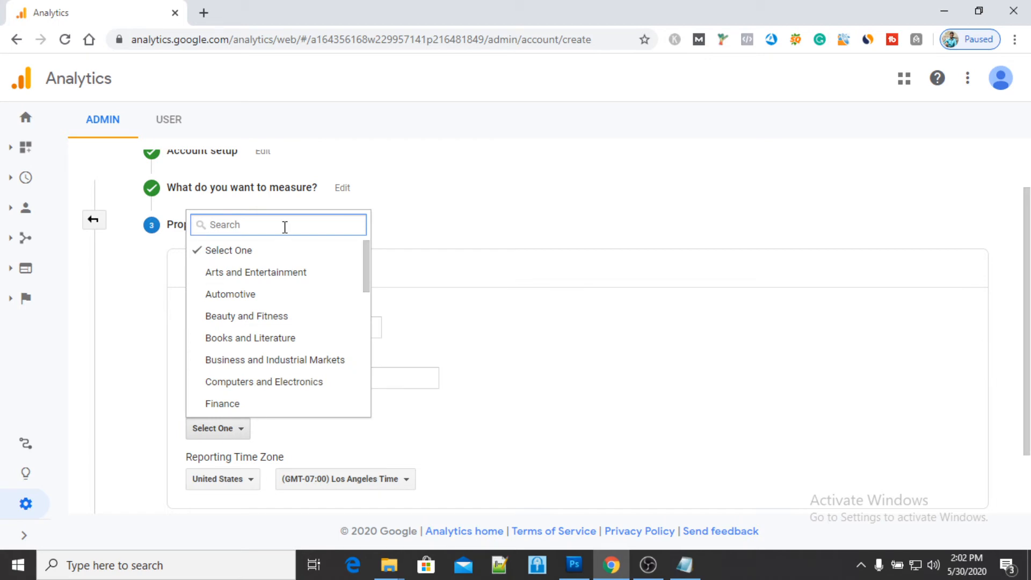
{"action": "type", "text": "adver"}
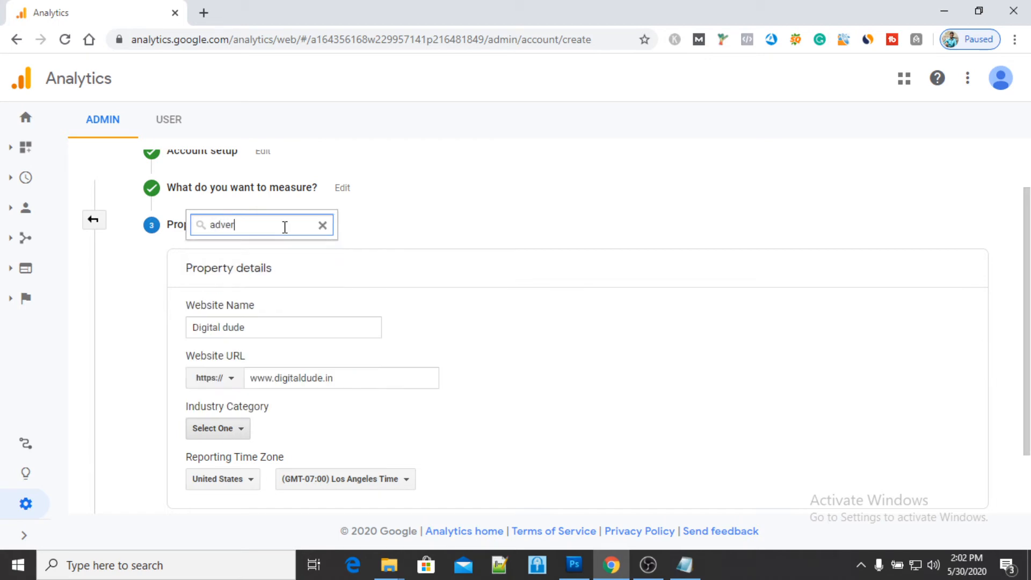
{"action": "left_click", "coordinate": [323, 227]}
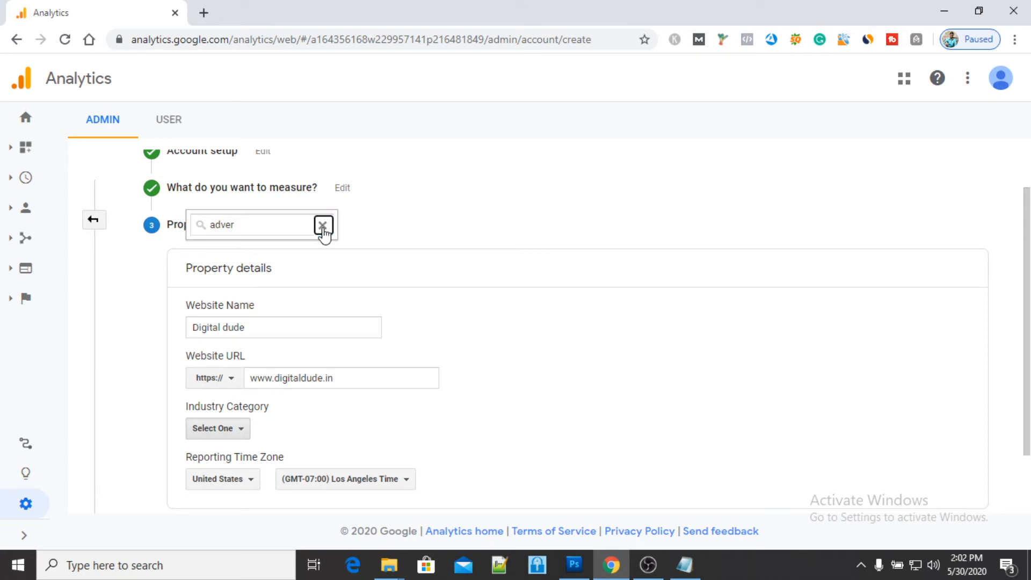
{"action": "scroll", "coordinate": [335, 285], "scroll_direction": "down", "scroll_amount": 2}
{"action": "left_click", "coordinate": [285, 225]}
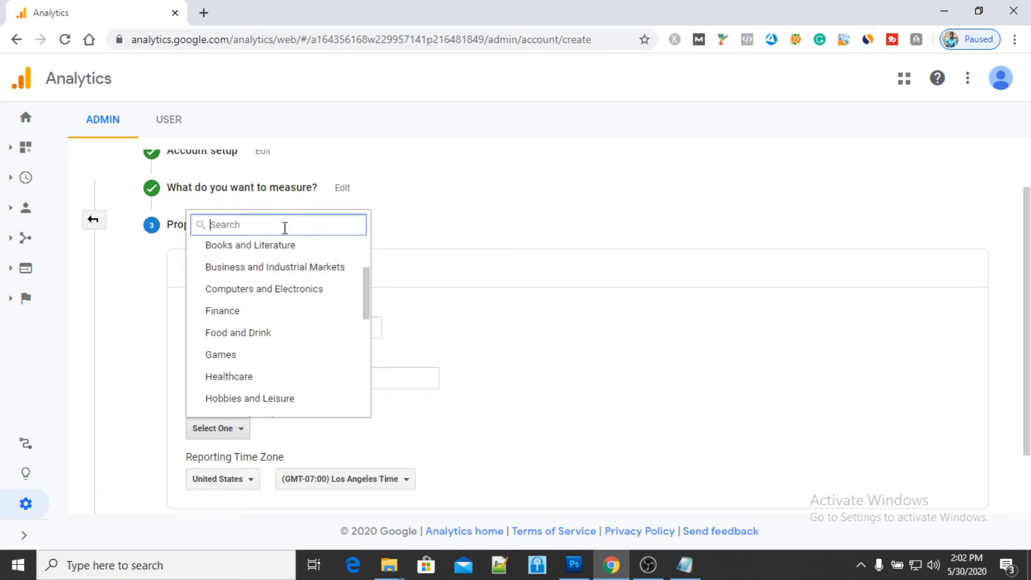
{"action": "type", "text": "adver"}
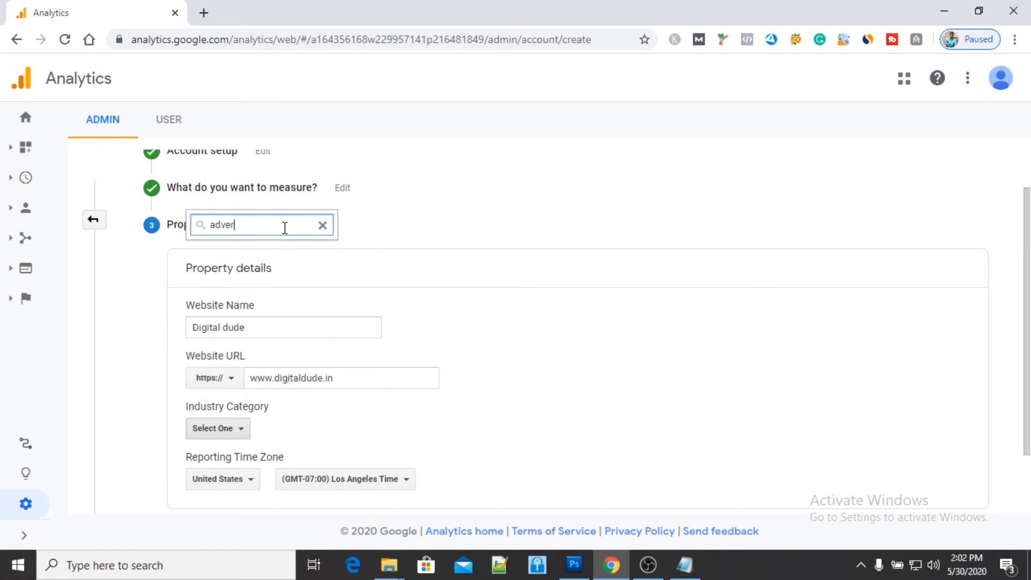
{"action": "key", "text": "BackSpace"}
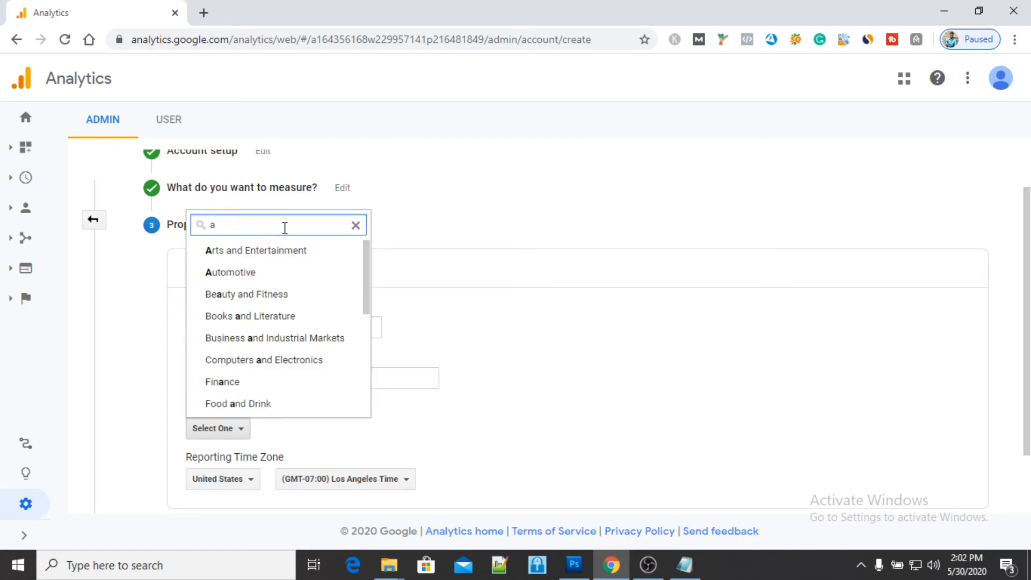
{"action": "key", "text": "BackSpace"}
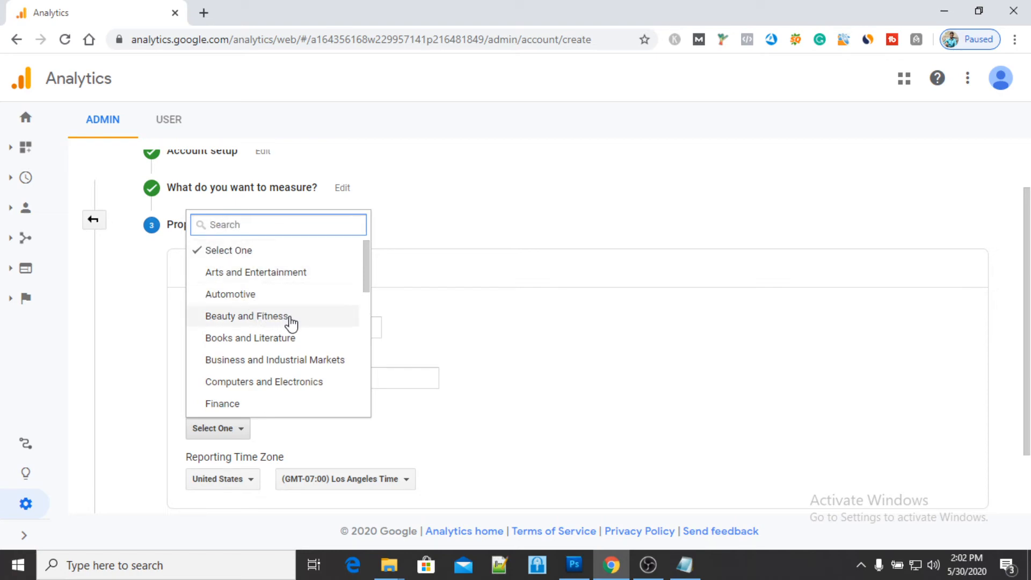
- Set the industry category to Other
{"action": "scroll", "coordinate": [289, 325], "scroll_direction": "down", "scroll_amount": 1}
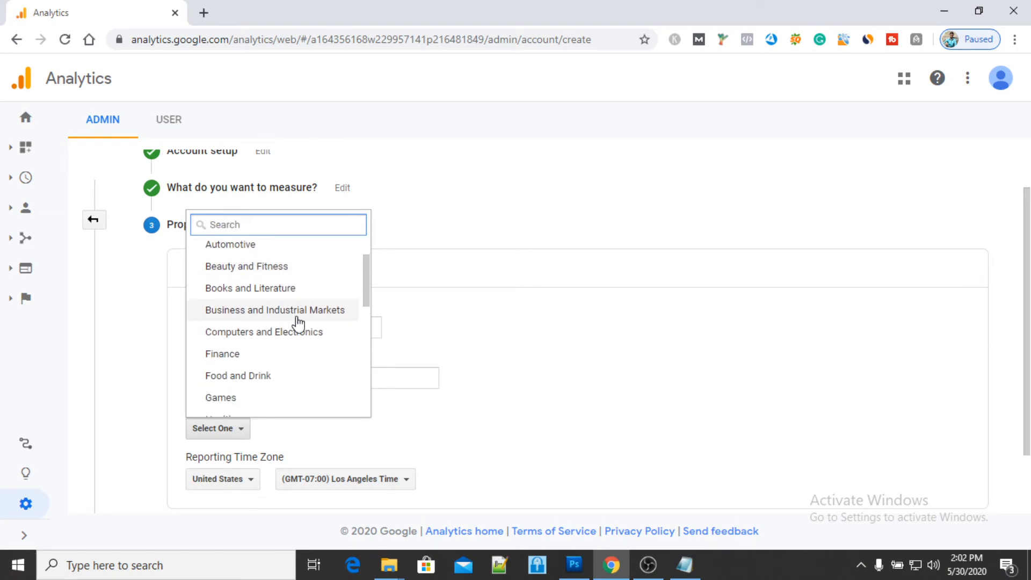
{"action": "scroll", "coordinate": [266, 342], "scroll_direction": "down", "scroll_amount": 2}
{"action": "scroll", "coordinate": [267, 344], "scroll_direction": "down", "scroll_amount": 4}
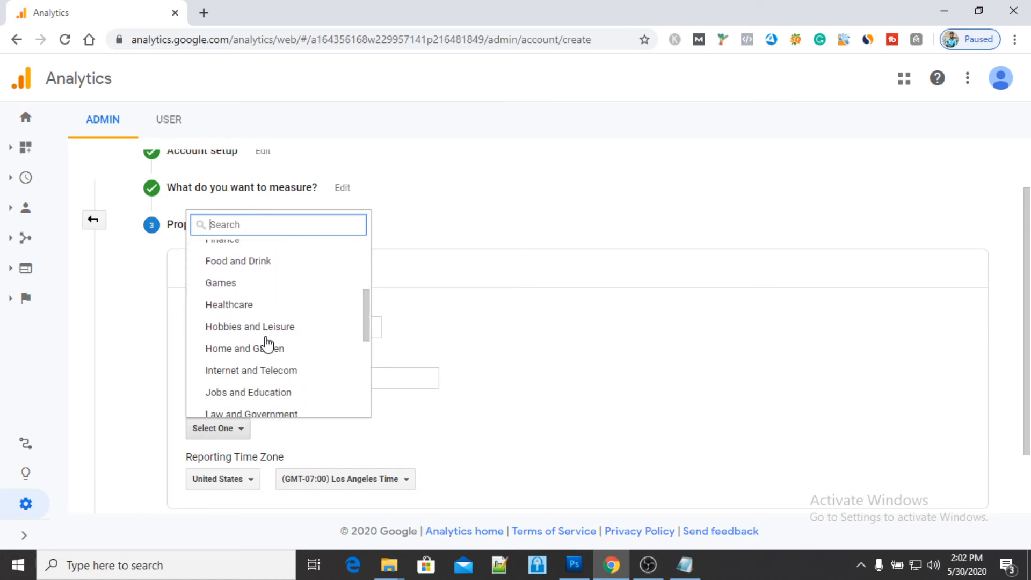
{"action": "scroll", "coordinate": [267, 343], "scroll_direction": "down", "scroll_amount": 4}
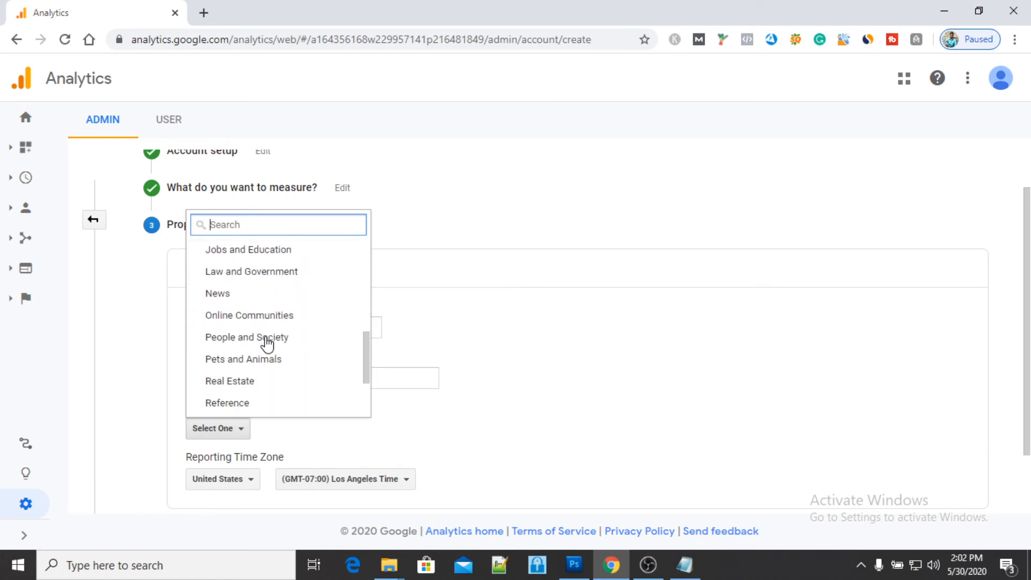
{"action": "scroll", "coordinate": [267, 344], "scroll_direction": "down", "scroll_amount": 2}
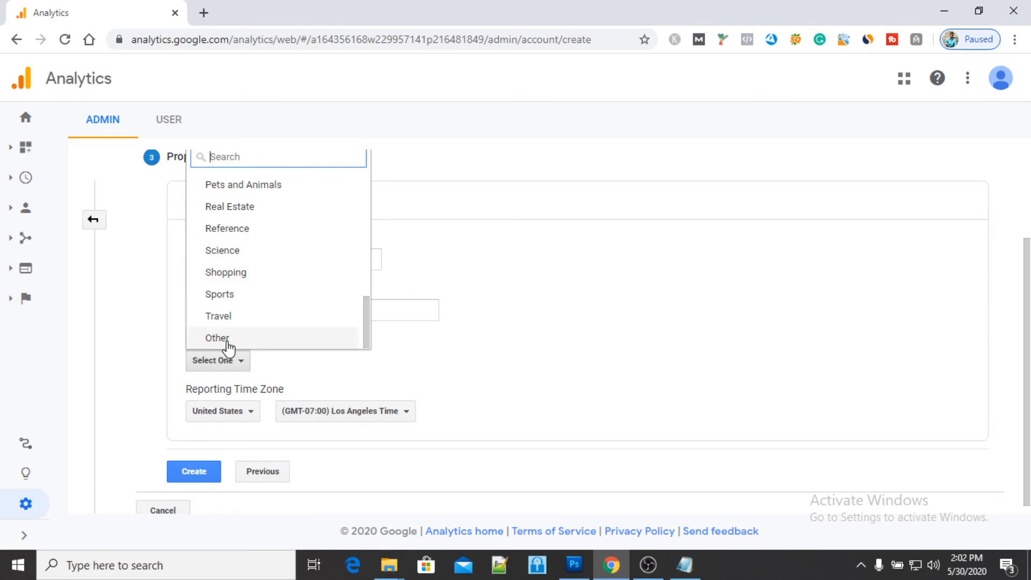
{"action": "left_click", "coordinate": [229, 339]}
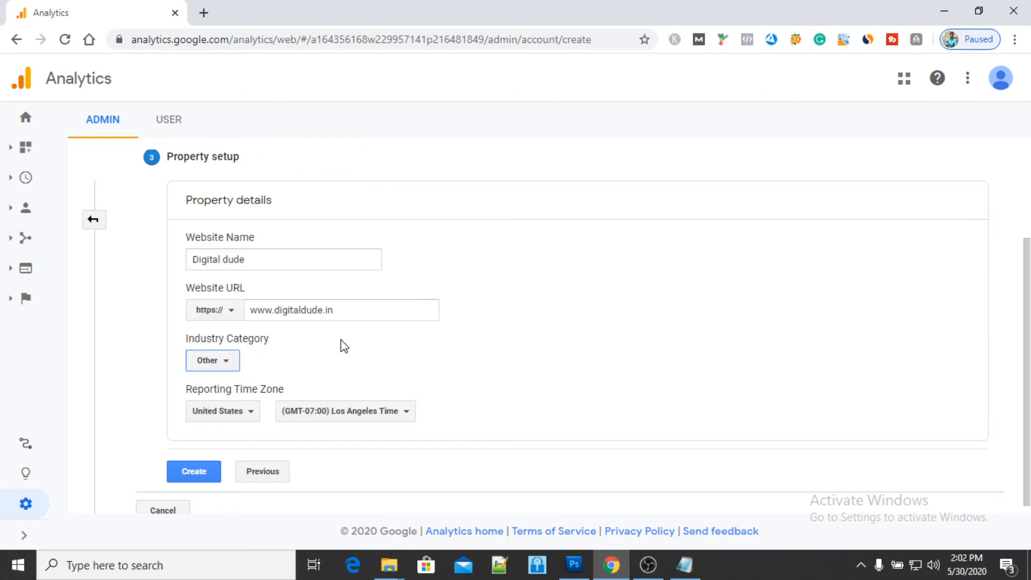
- Set the reporting time zone country to India and submit the property setup
{"action": "left_click", "coordinate": [232, 415]}
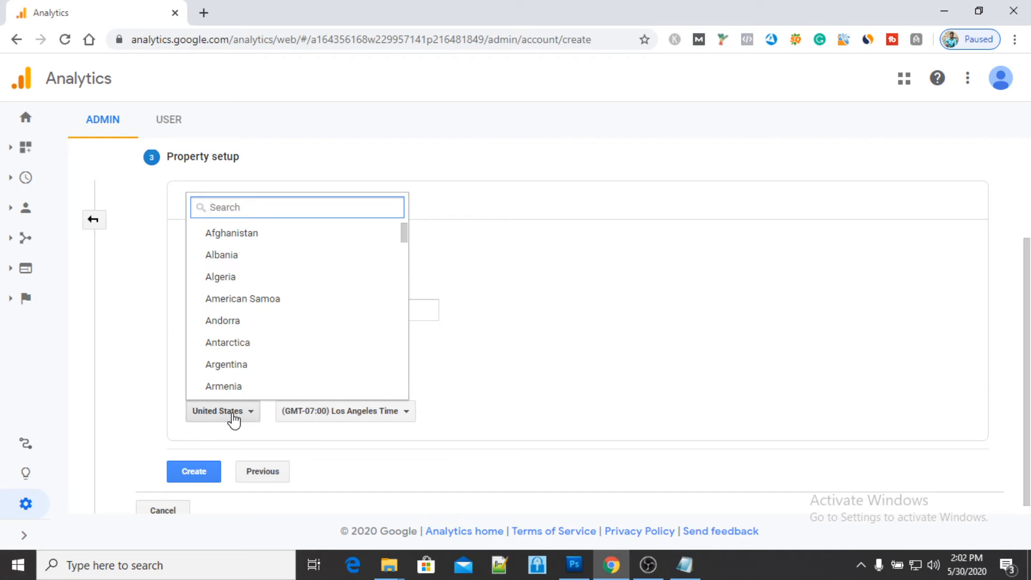
{"action": "type", "text": "indi"}
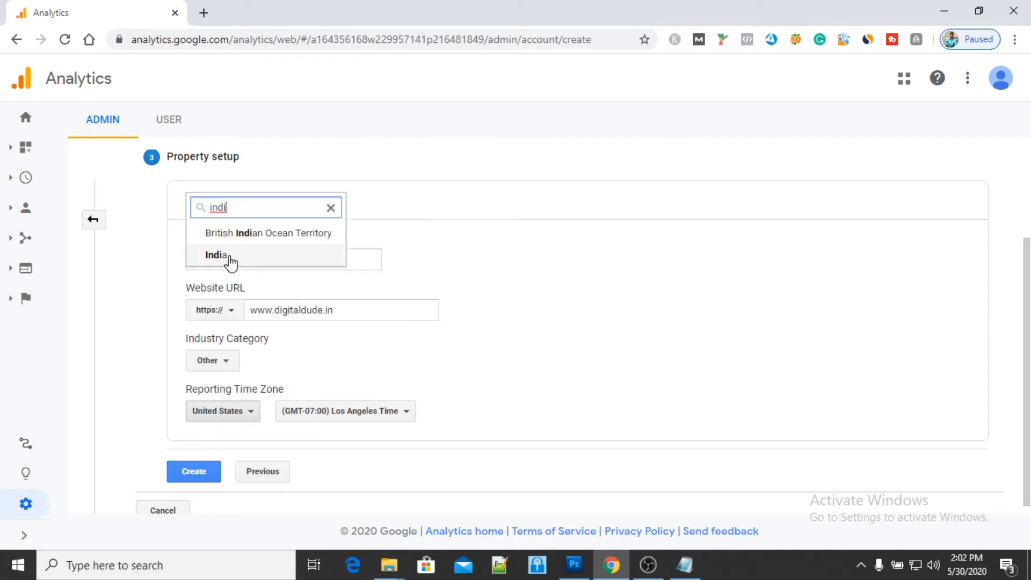
{"action": "left_click", "coordinate": [231, 256]}
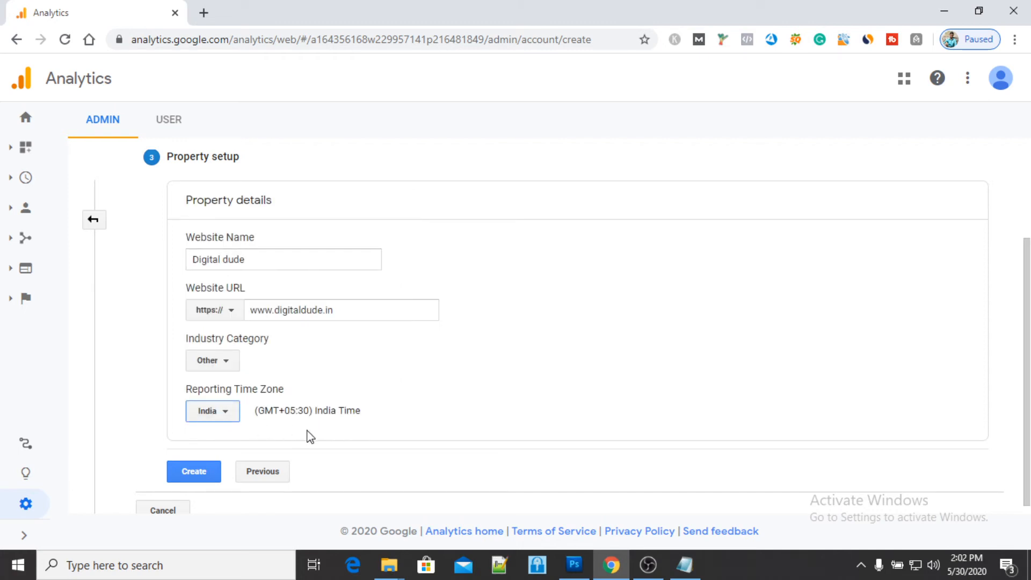
{"action": "left_click", "coordinate": [196, 472]}
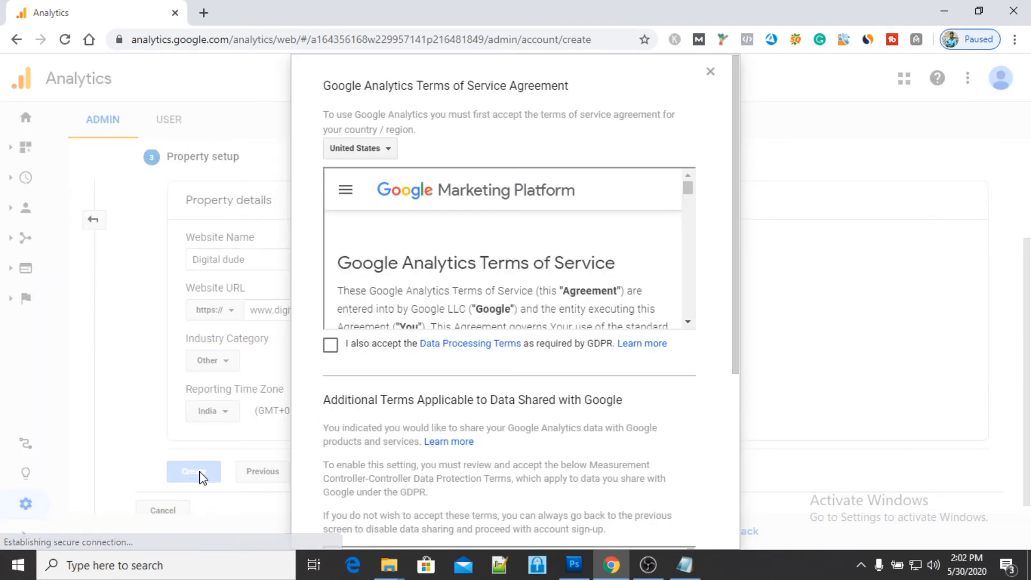
- Choose India for the Terms of Service Agreement and accept it with both the Data Processing and Measurement Controller-Controller Data Protection Terms
{"action": "left_click", "coordinate": [361, 153]}
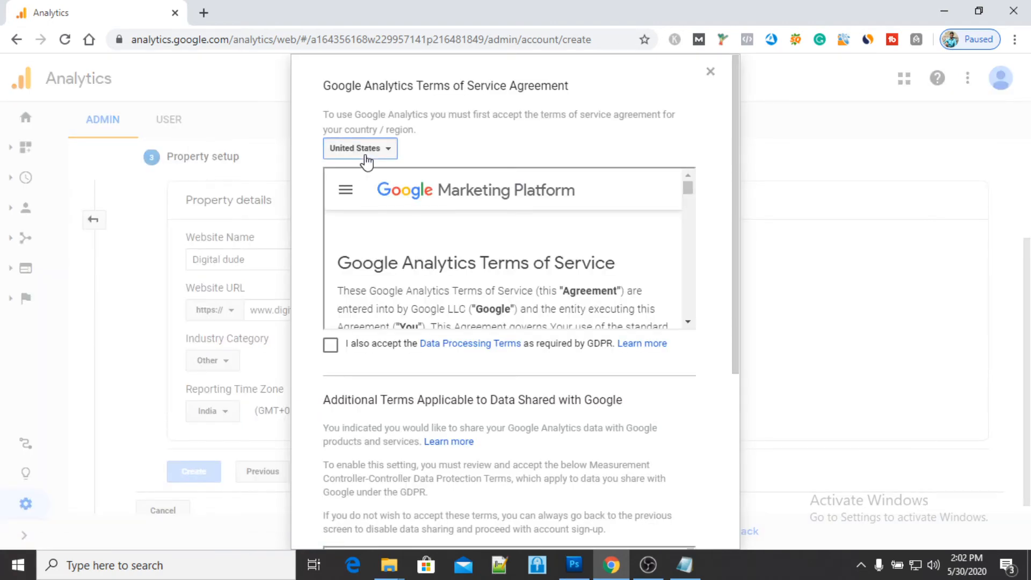
{"action": "type", "text": "ind"}
{"action": "left_click", "coordinate": [367, 226]}
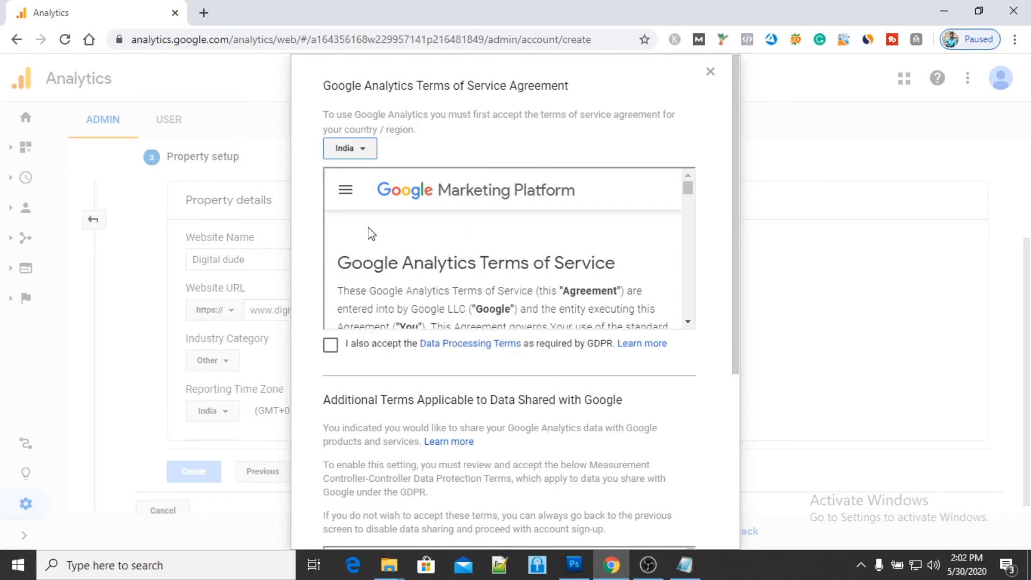
{"action": "left_click", "coordinate": [330, 345]}
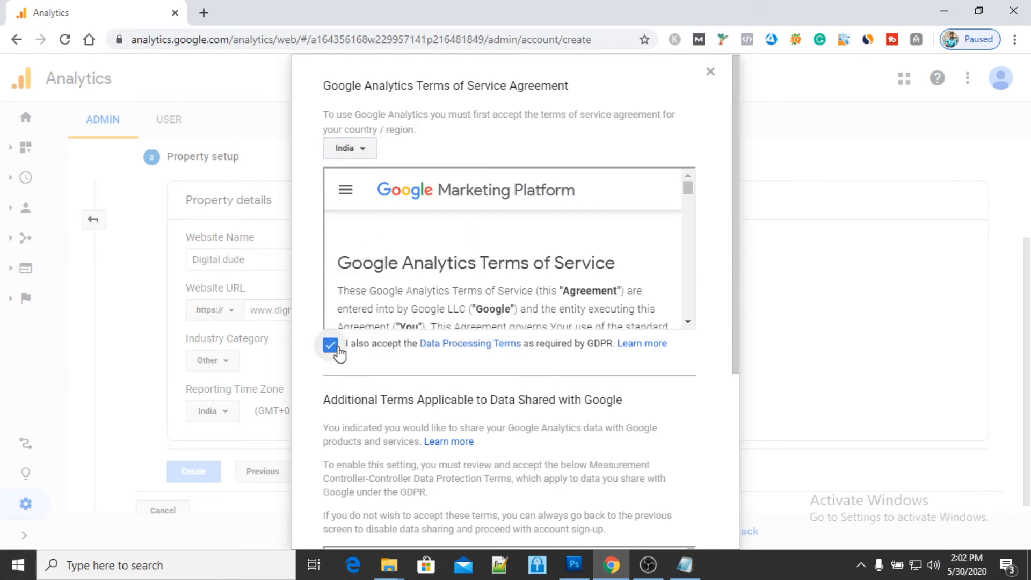
{"action": "scroll", "coordinate": [350, 368], "scroll_direction": "down", "scroll_amount": 5}
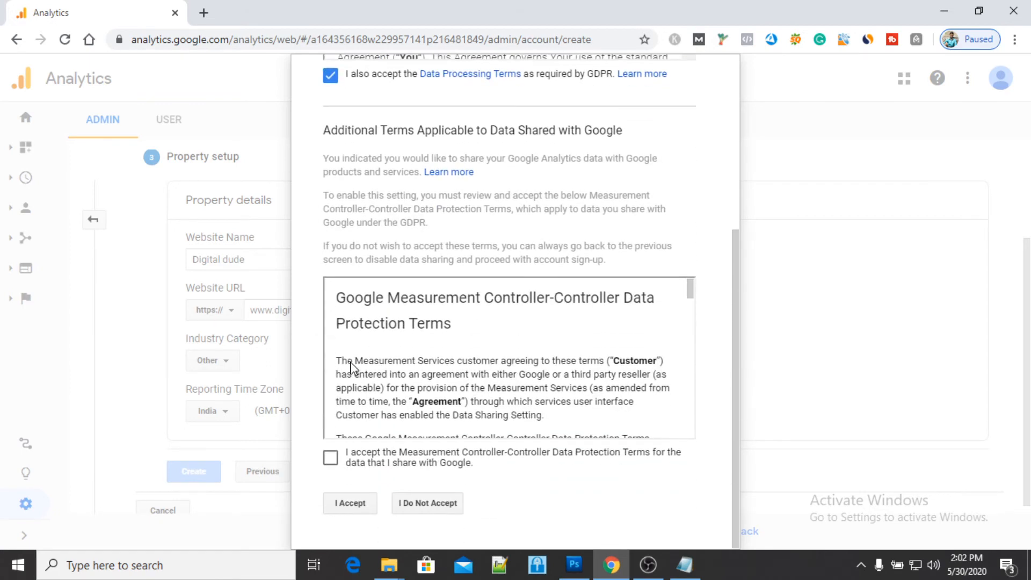
{"action": "left_click", "coordinate": [330, 457]}
{"action": "left_click", "coordinate": [350, 500]}
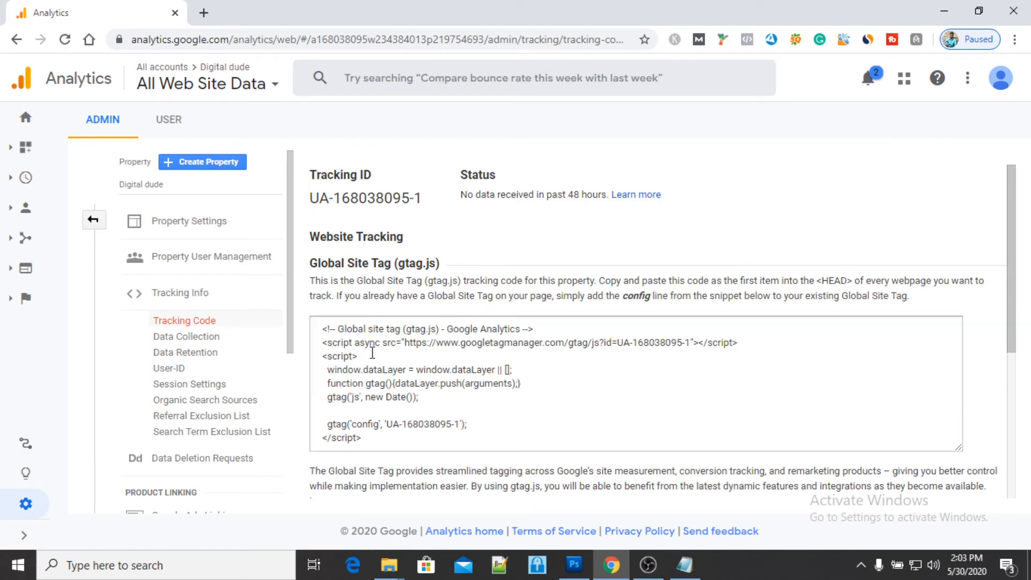
- Examine the tracking ID and the Global Site Tag tracking code of the Digital dude property
{"action": "left_click", "coordinate": [321, 329]}
{"action": "left_click_drag", "start_coordinate": [321, 329], "coordinate": [407, 441]}
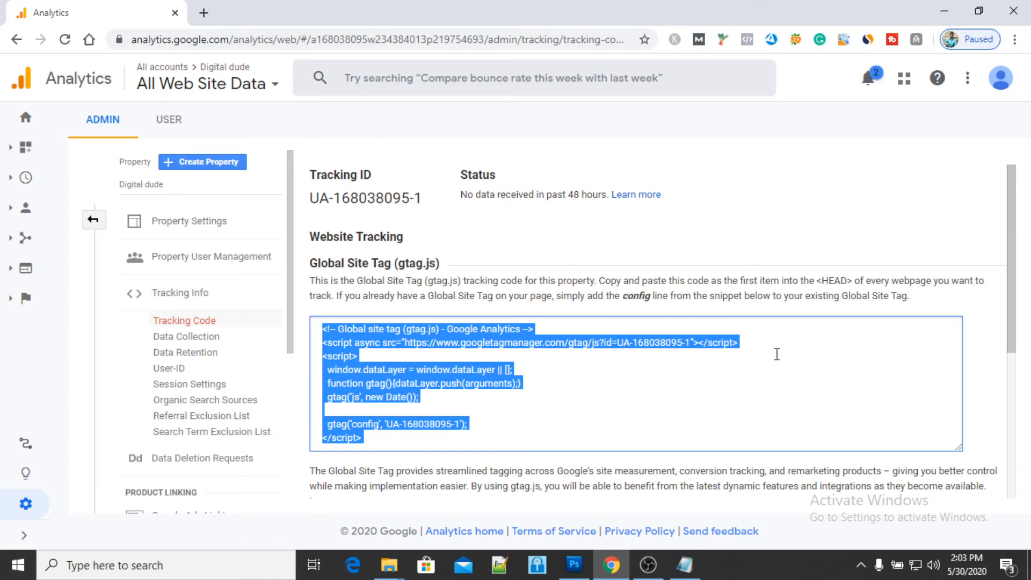
{"action": "left_click", "coordinate": [530, 412]}
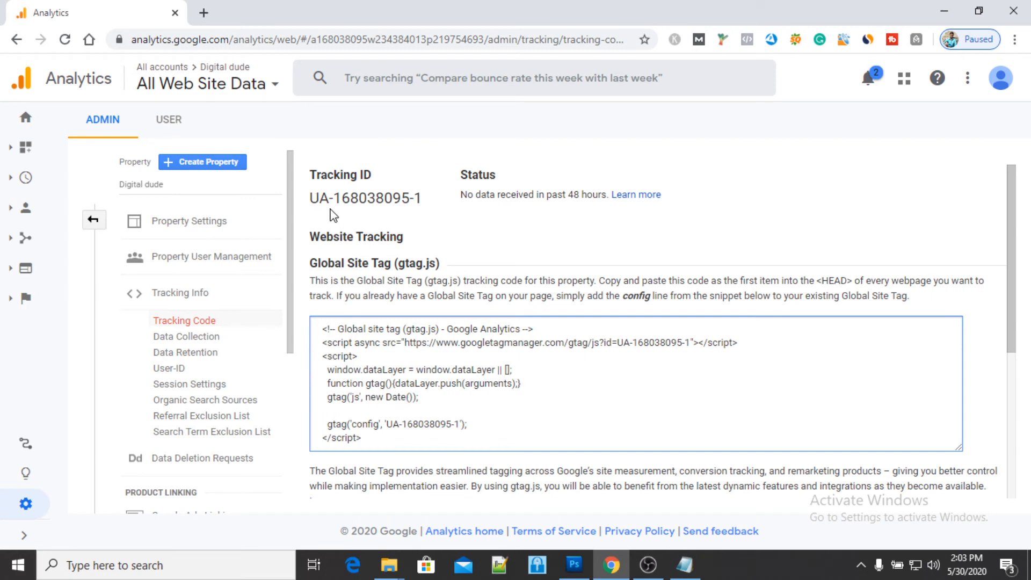
{"action": "left_click", "coordinate": [310, 198]}
{"action": "left_click_drag", "start_coordinate": [423, 195], "coordinate": [307, 201]}
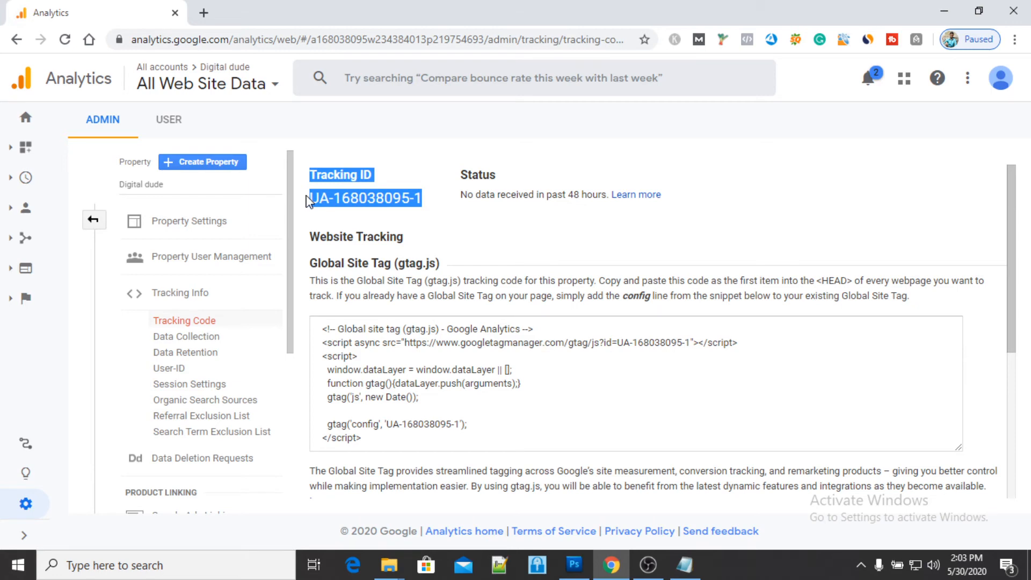
{"action": "left_click", "coordinate": [399, 220]}
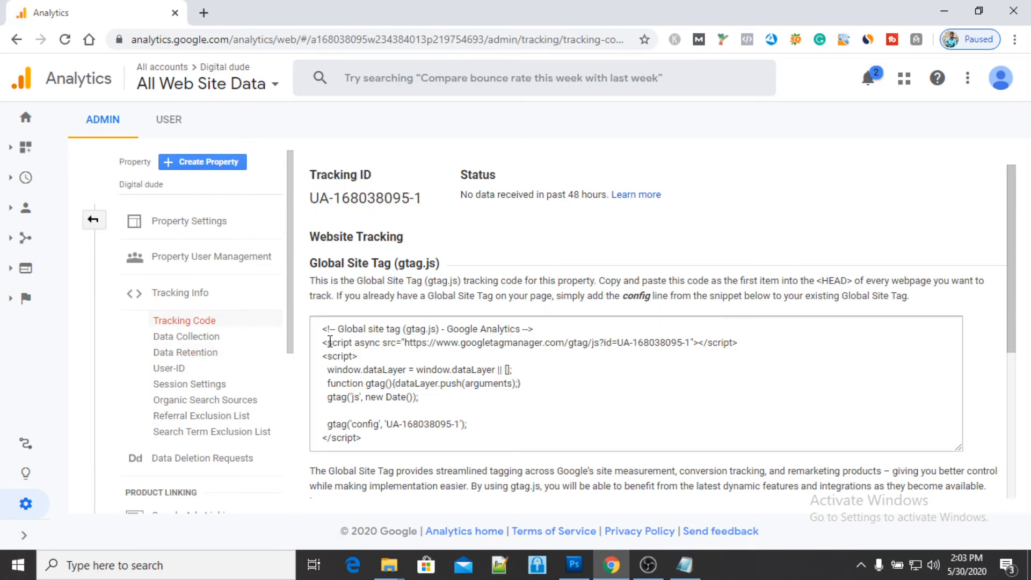
{"action": "left_click_drag", "start_coordinate": [324, 330], "coordinate": [370, 440]}
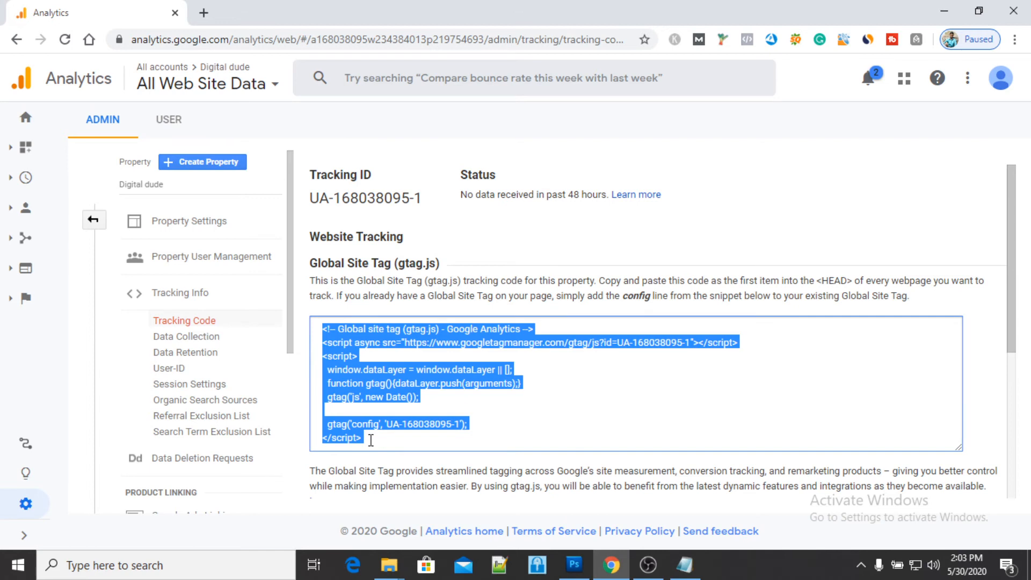
{"action": "left_click", "coordinate": [271, 338]}
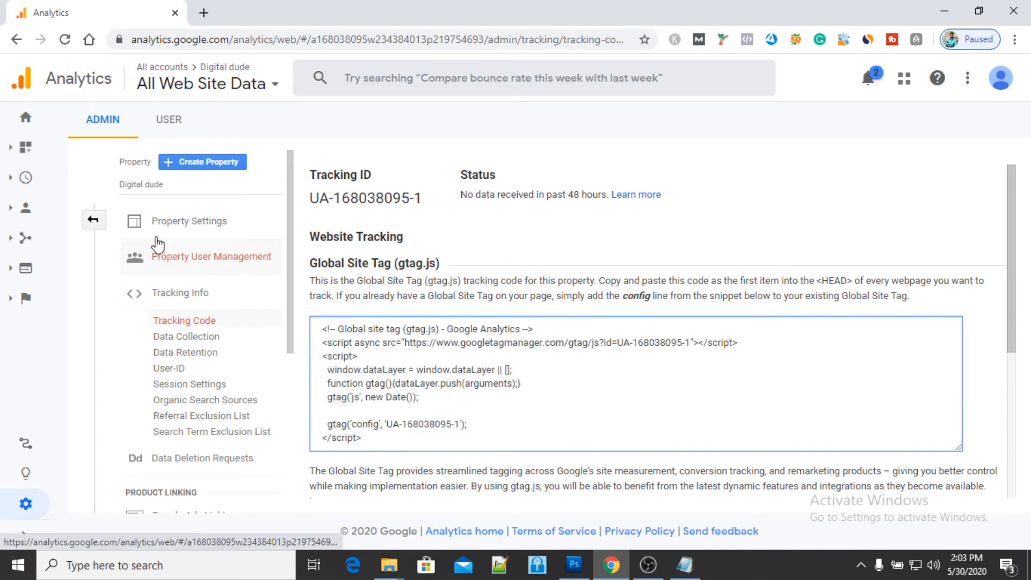
- Go to the Analytics home page and open the Realtime Overview report for the Digital dude property
{"action": "left_click", "coordinate": [27, 127]}
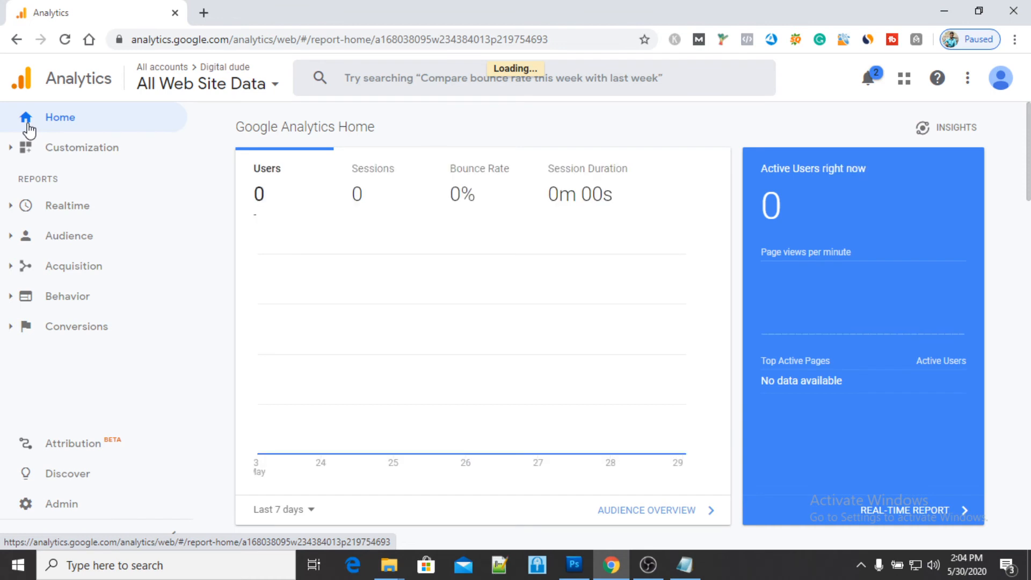
{"action": "left_click", "coordinate": [65, 207]}
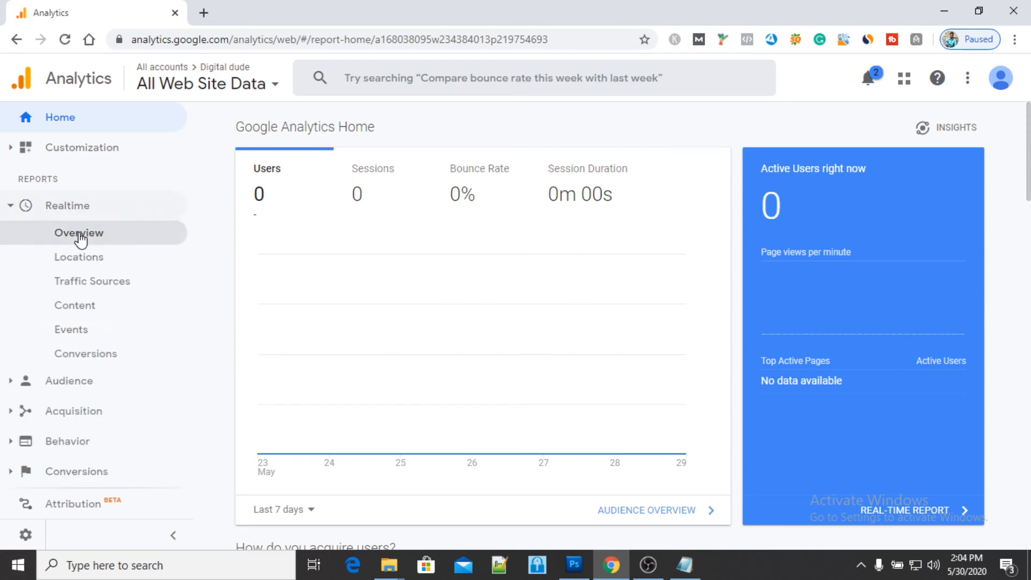
{"action": "left_click", "coordinate": [79, 236]}
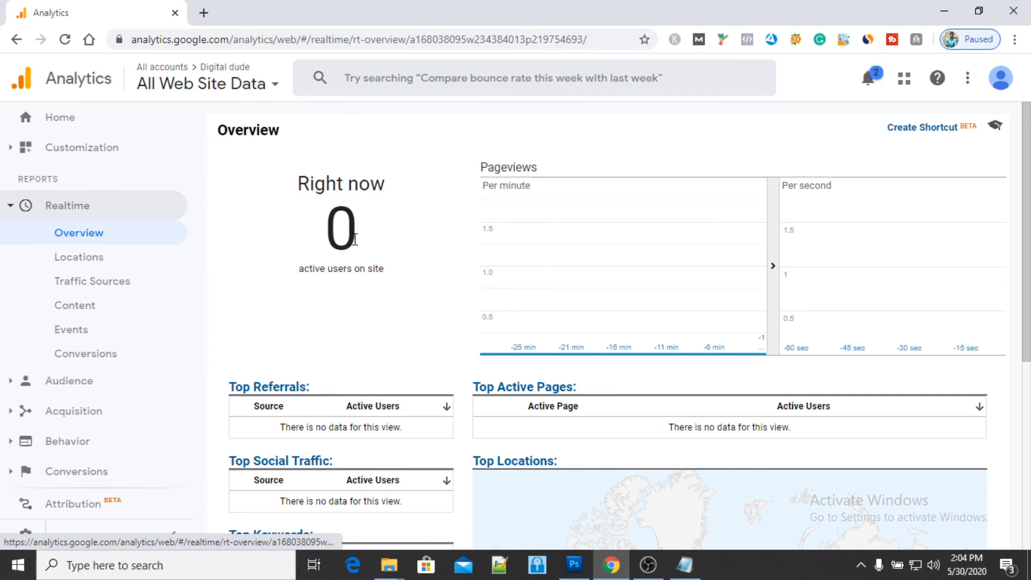
- Switch the realtime report to the Exclude my IP Address view of the Easy Digi Academy account and property
{"action": "left_click", "coordinate": [189, 90]}
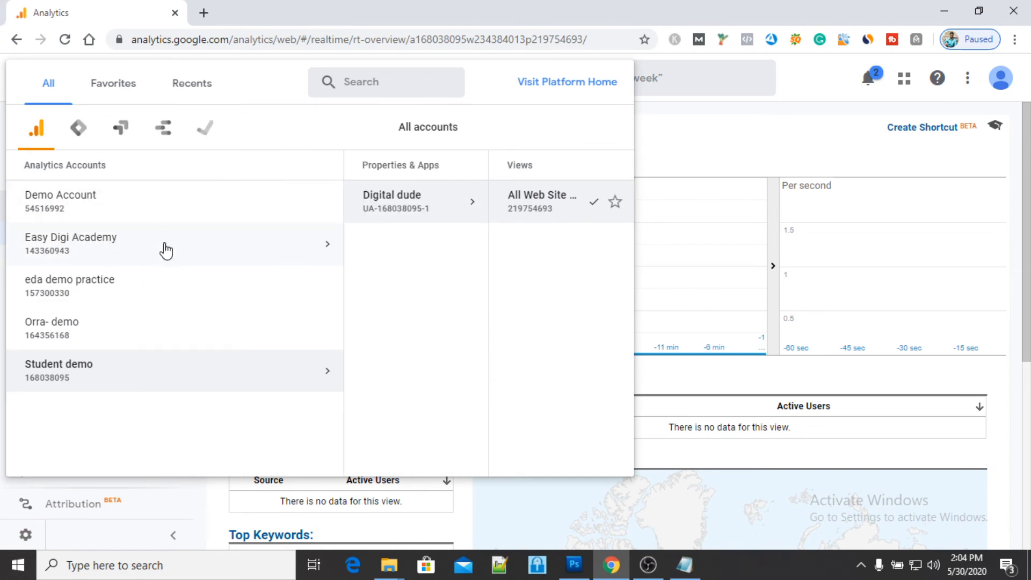
{"action": "left_click", "coordinate": [166, 250]}
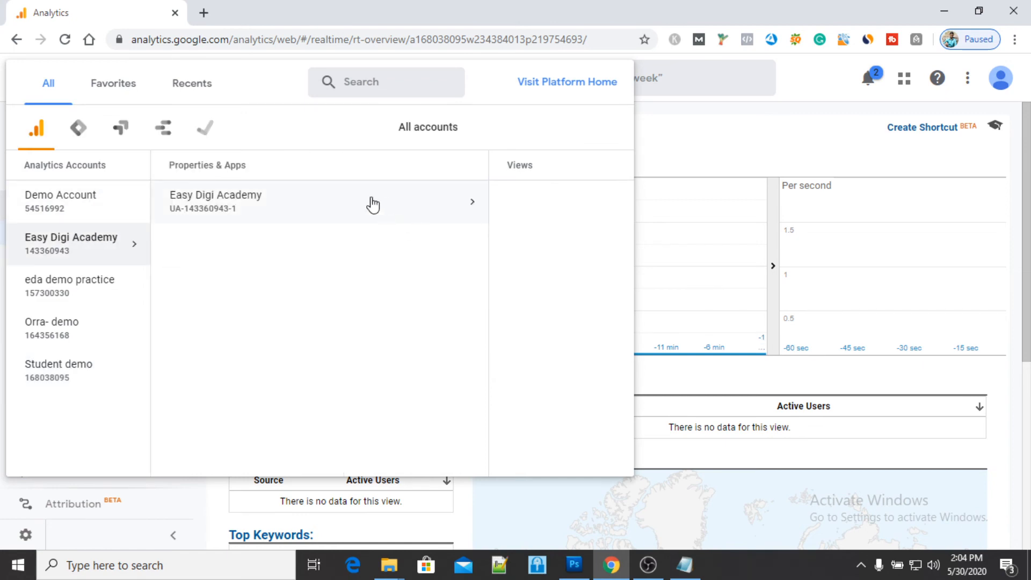
{"action": "left_click", "coordinate": [346, 202]}
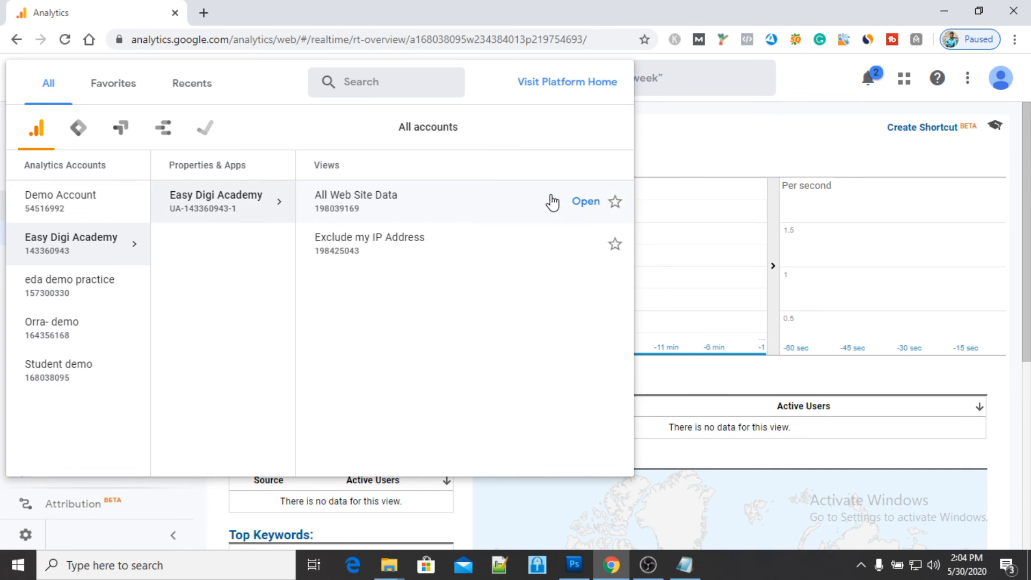
{"action": "left_click", "coordinate": [460, 246]}
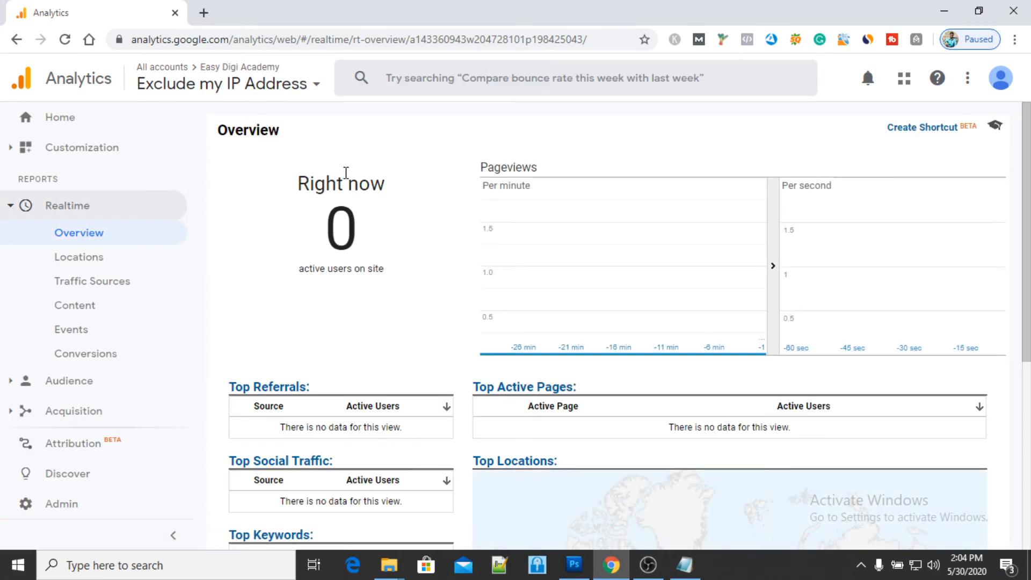
{"action": "left_click", "coordinate": [203, 12]}
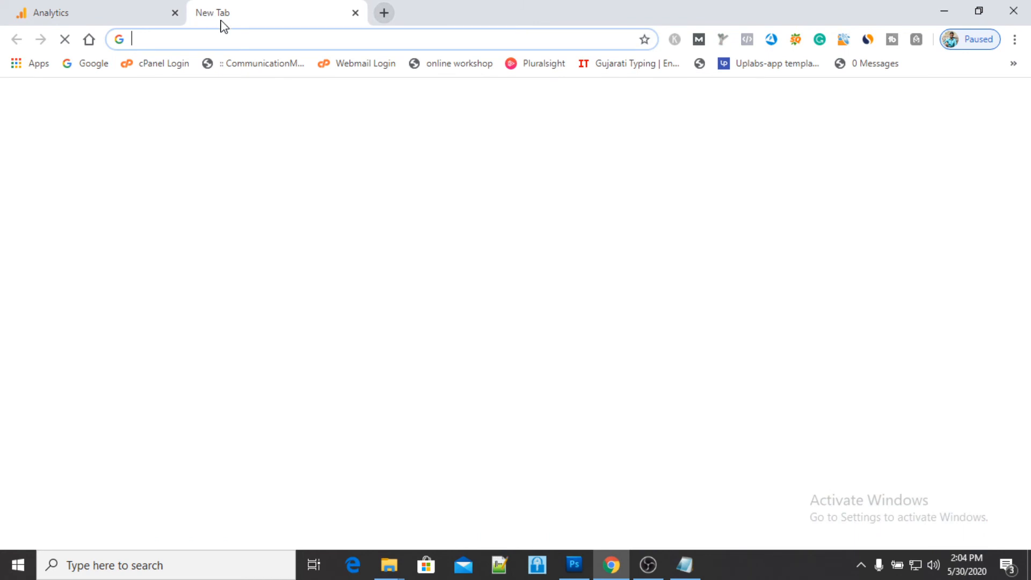
{"action": "left_click", "coordinate": [233, 40]}
{"action": "type", "text": "www.eas"}
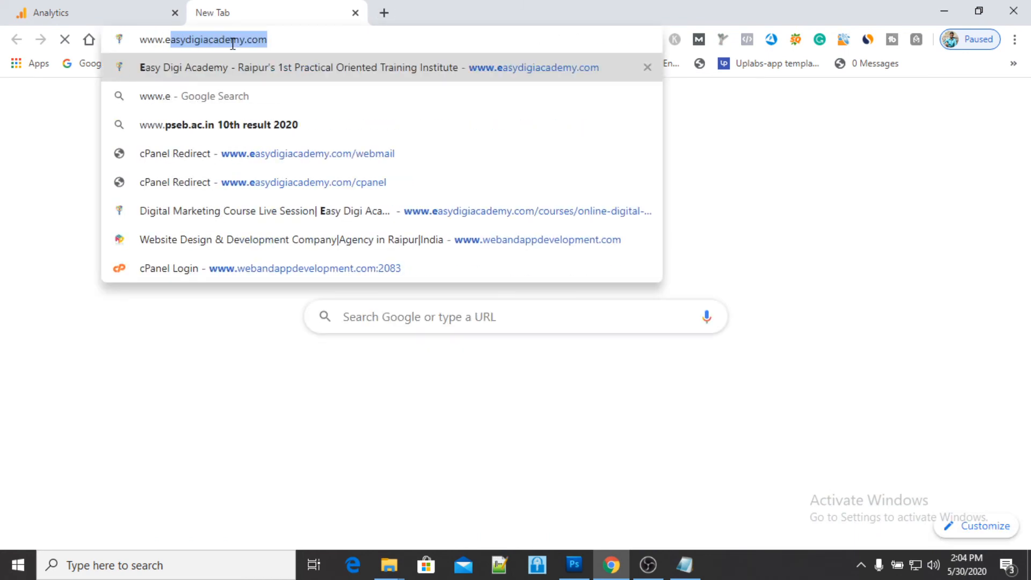
{"action": "type", "text": "y"}
{"action": "key", "text": "Return"}
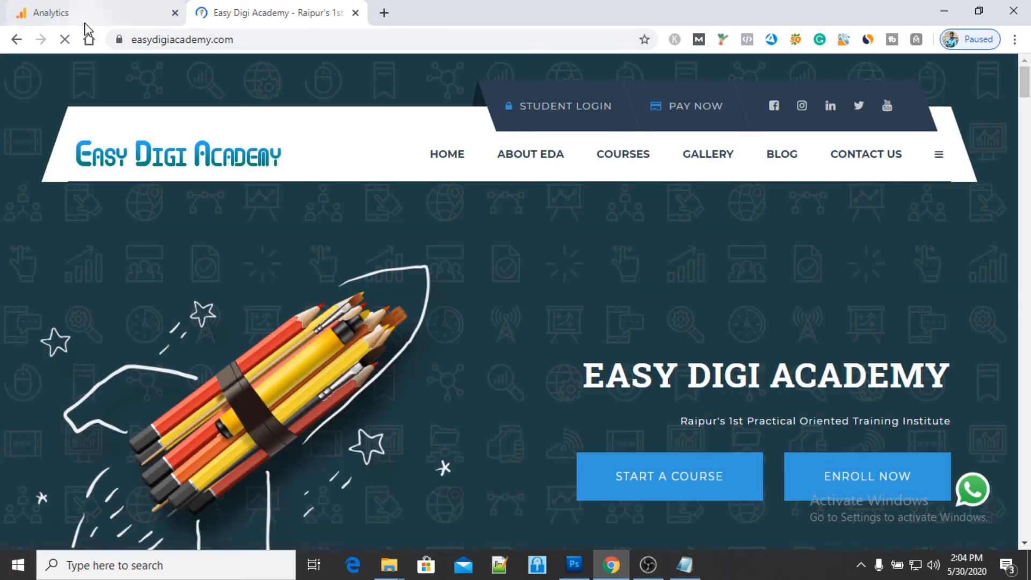
- Return to the Analytics Realtime Overview, examine its active users, pageviews and traffic tables, and reload the report
{"action": "left_click", "coordinate": [85, 22]}
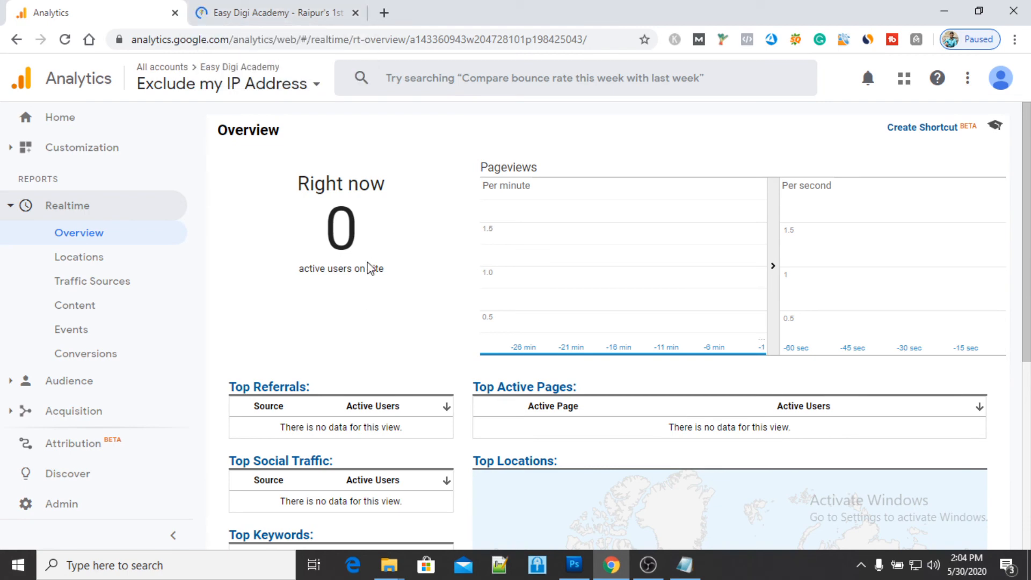
{"action": "scroll", "coordinate": [347, 260], "scroll_direction": "down", "scroll_amount": 2}
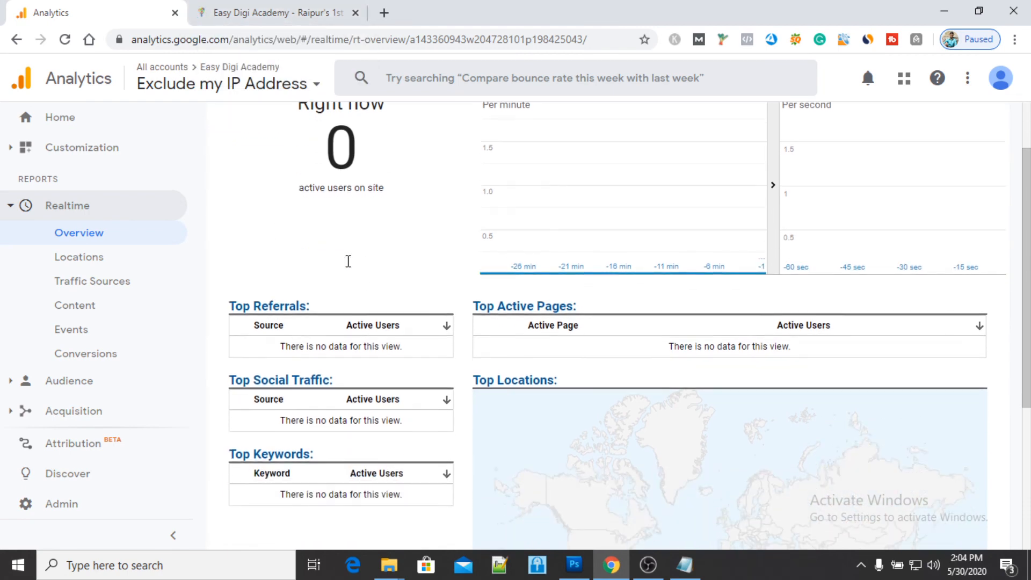
{"action": "scroll", "coordinate": [347, 260], "scroll_direction": "up", "scroll_amount": 2}
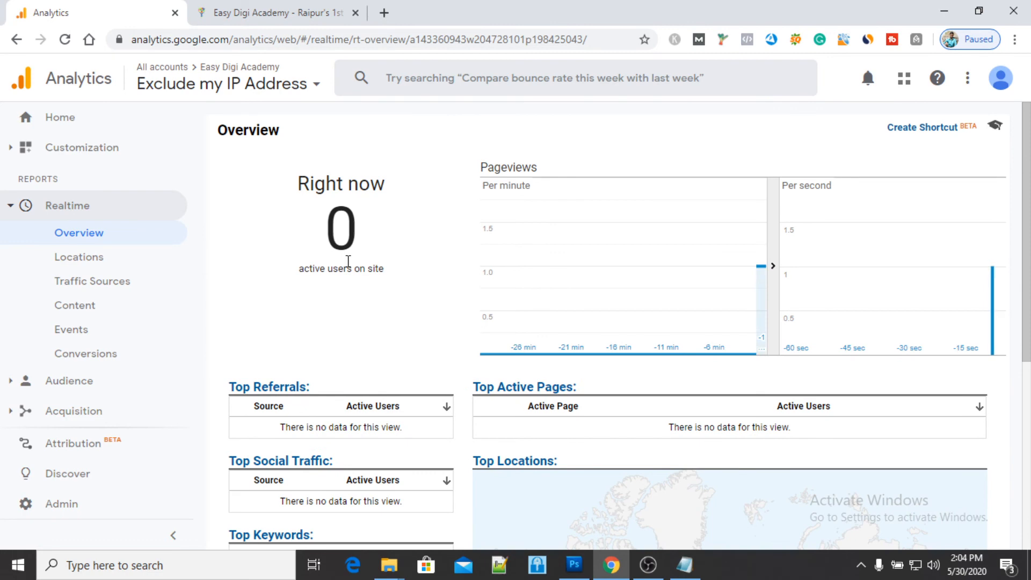
{"action": "scroll", "coordinate": [333, 217], "scroll_direction": "down", "scroll_amount": 3}
{"action": "scroll", "coordinate": [333, 217], "scroll_direction": "up", "scroll_amount": 3}
{"action": "left_click", "coordinate": [67, 46]}
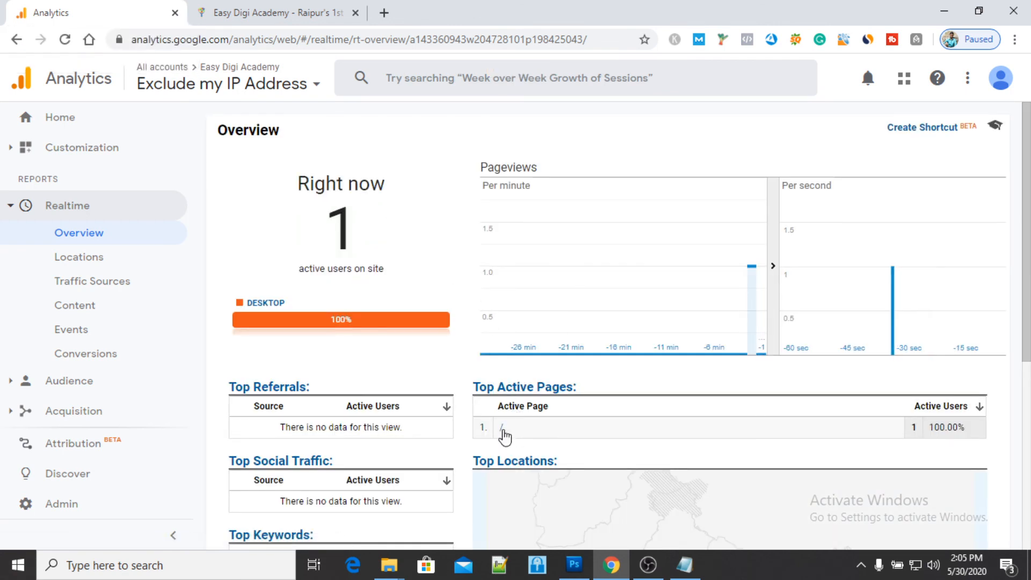
- Visit the Contact Us page of the Easy Digi Academy website and go back to the Realtime Overview report
{"action": "left_click", "coordinate": [326, 8]}
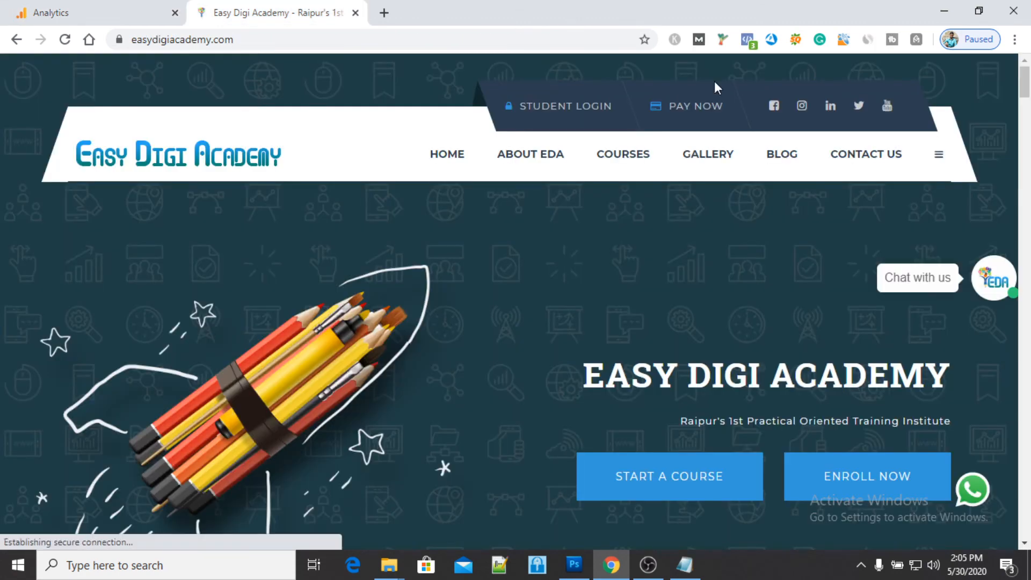
{"action": "left_click", "coordinate": [893, 165]}
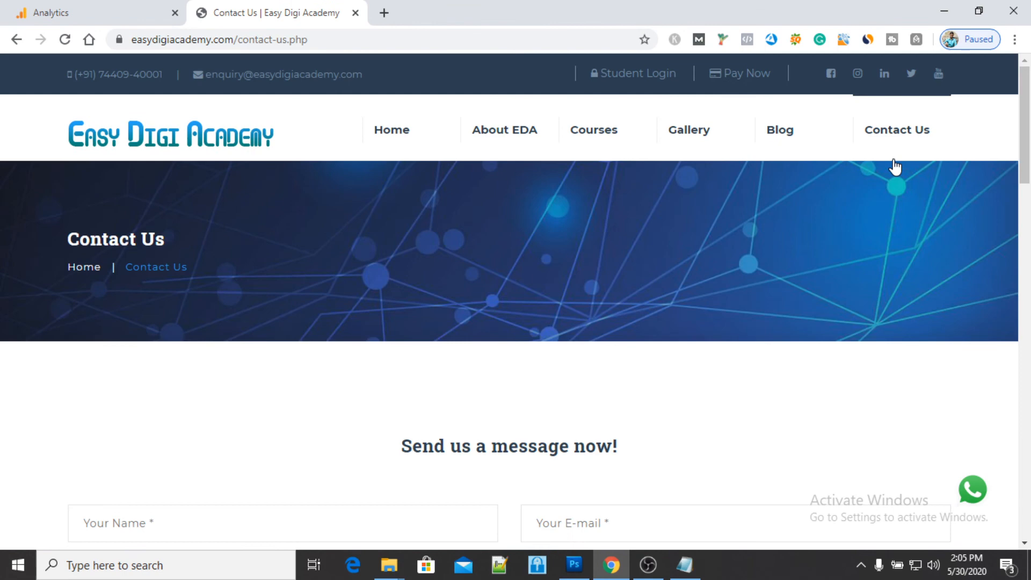
{"action": "left_click", "coordinate": [102, 8]}
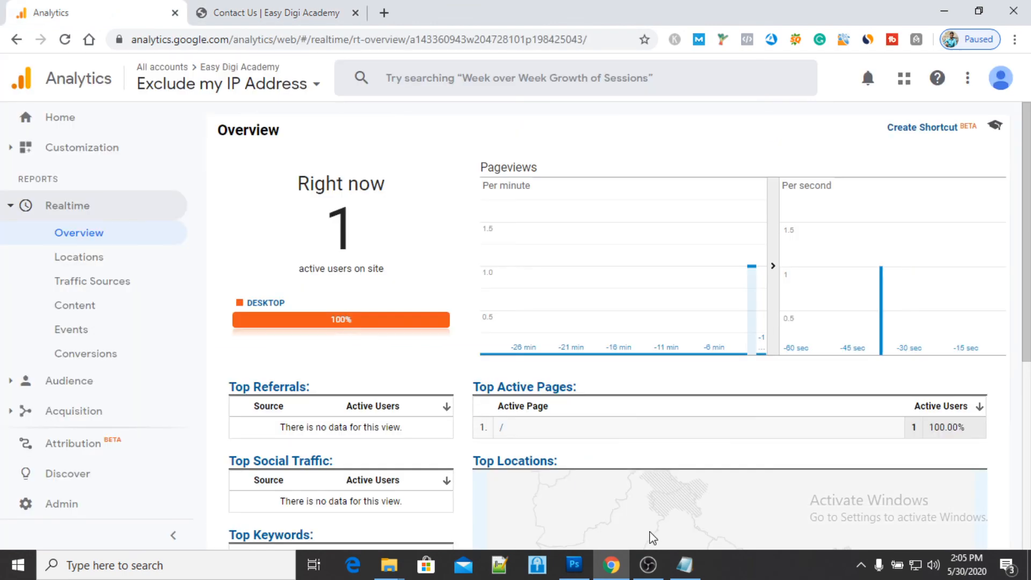